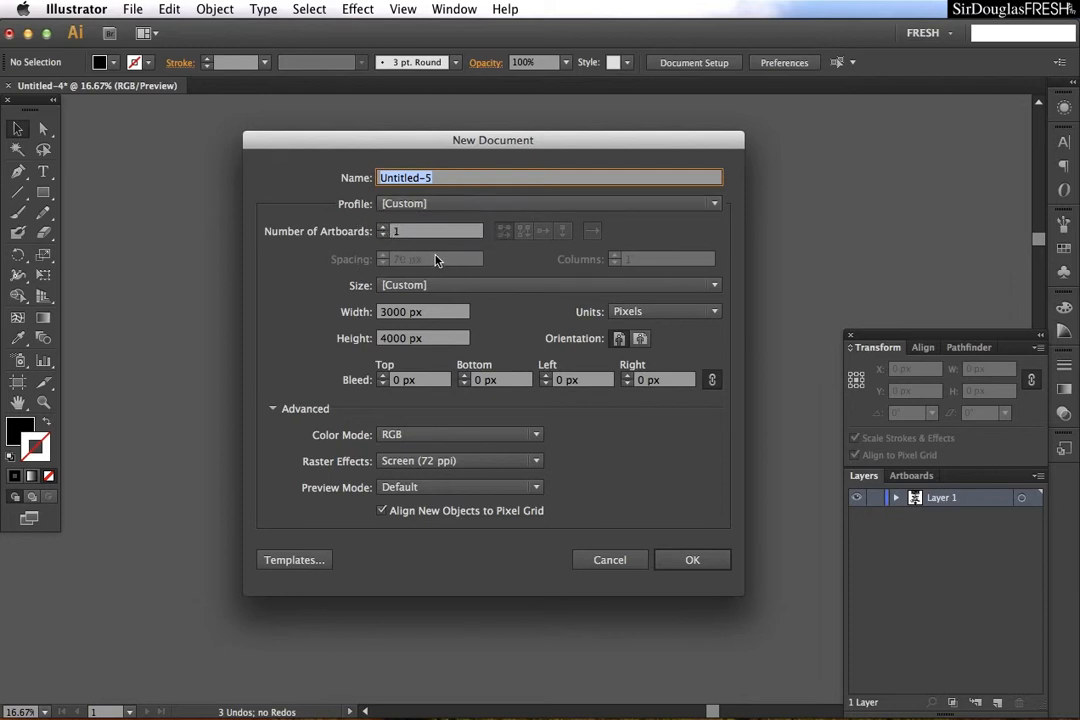
Step: Create a new document with nine 3000 x 4000 px artboards
{"action": "left_click", "coordinate": [383, 228]}
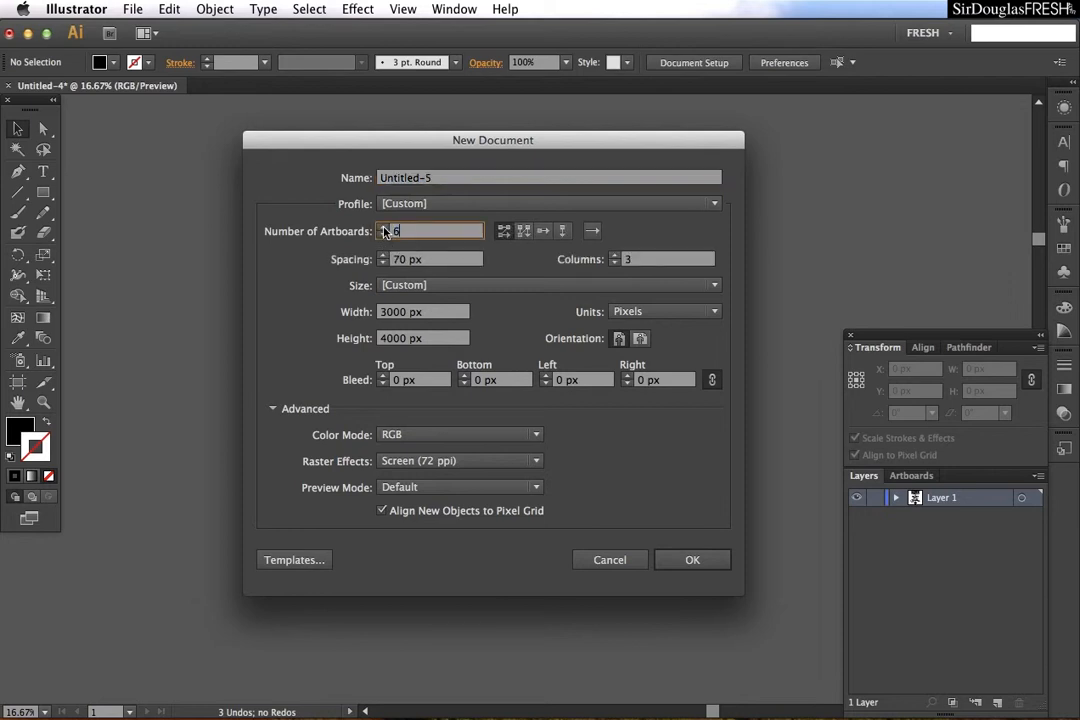
{"action": "left_click", "coordinate": [383, 228]}
{"action": "left_click", "coordinate": [697, 561]}
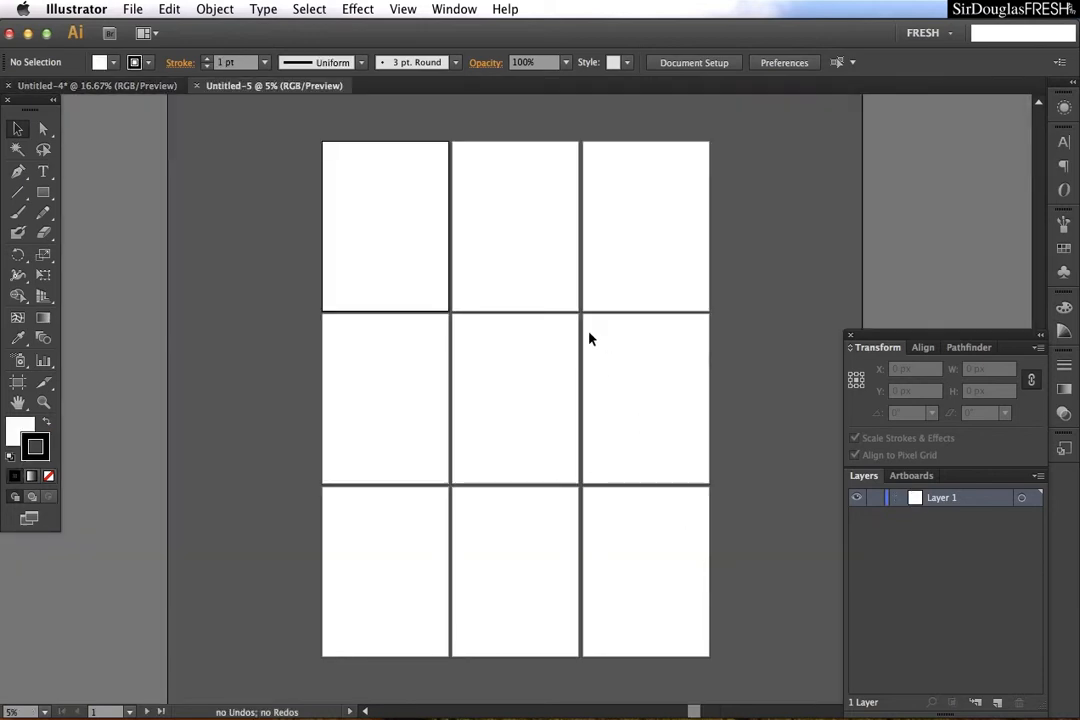
Step: Look over the grid of artboards in the new document from the top row to the bottom row
{"action": "scroll", "coordinate": [530, 325], "scroll_direction": "down", "scroll_amount": 1}
{"action": "scroll", "coordinate": [531, 331], "scroll_direction": "up", "scroll_amount": 8}
{"action": "scroll", "coordinate": [531, 331], "scroll_direction": "down", "scroll_amount": 2}
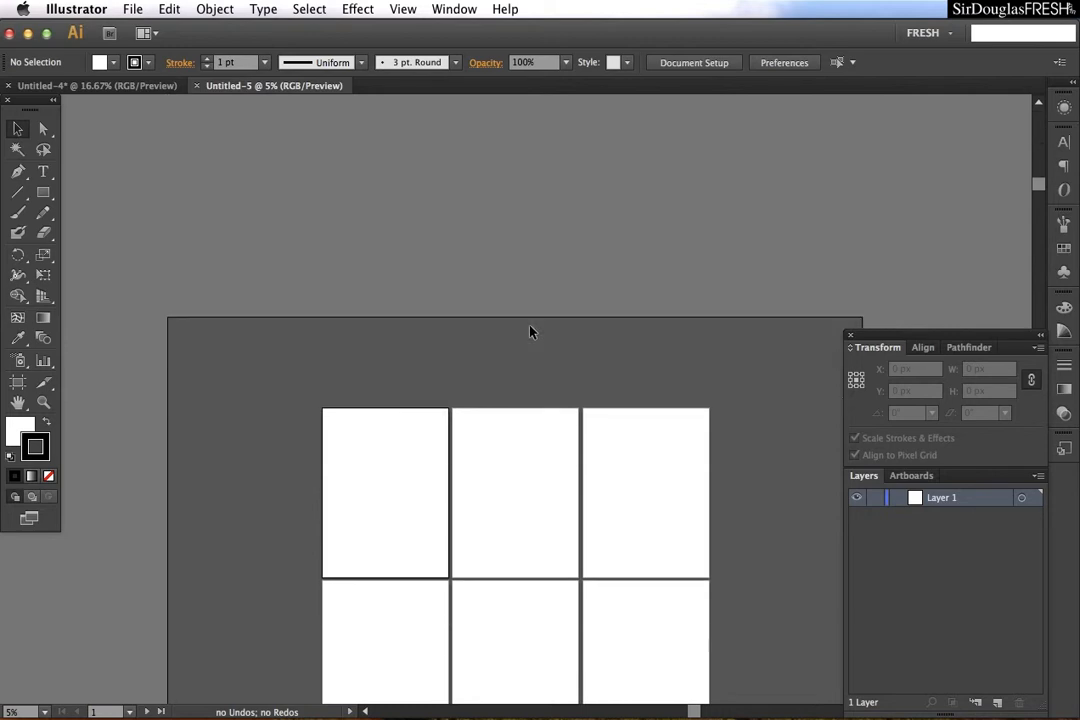
{"action": "scroll", "coordinate": [530, 414], "scroll_direction": "down", "scroll_amount": 5}
{"action": "scroll", "coordinate": [515, 380], "scroll_direction": "up", "scroll_amount": 1}
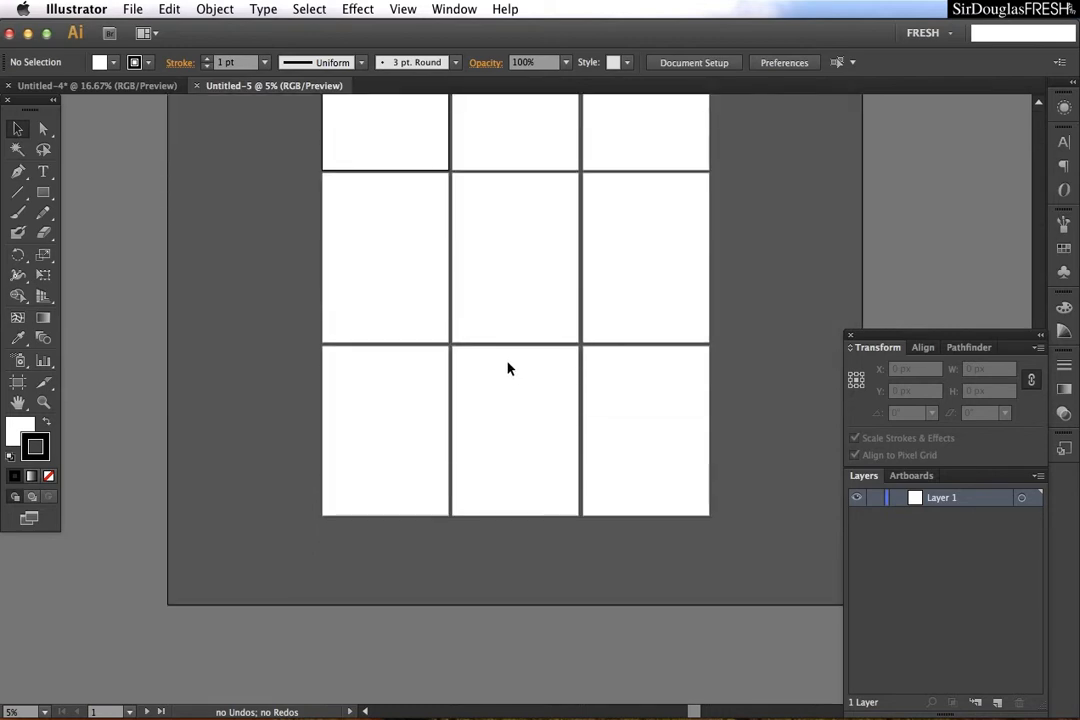
{"action": "scroll", "coordinate": [509, 403], "scroll_direction": "up", "scroll_amount": 5}
{"action": "scroll", "coordinate": [506, 465], "scroll_direction": "down", "scroll_amount": 4}
{"action": "scroll", "coordinate": [507, 425], "scroll_direction": "up", "scroll_amount": 1}
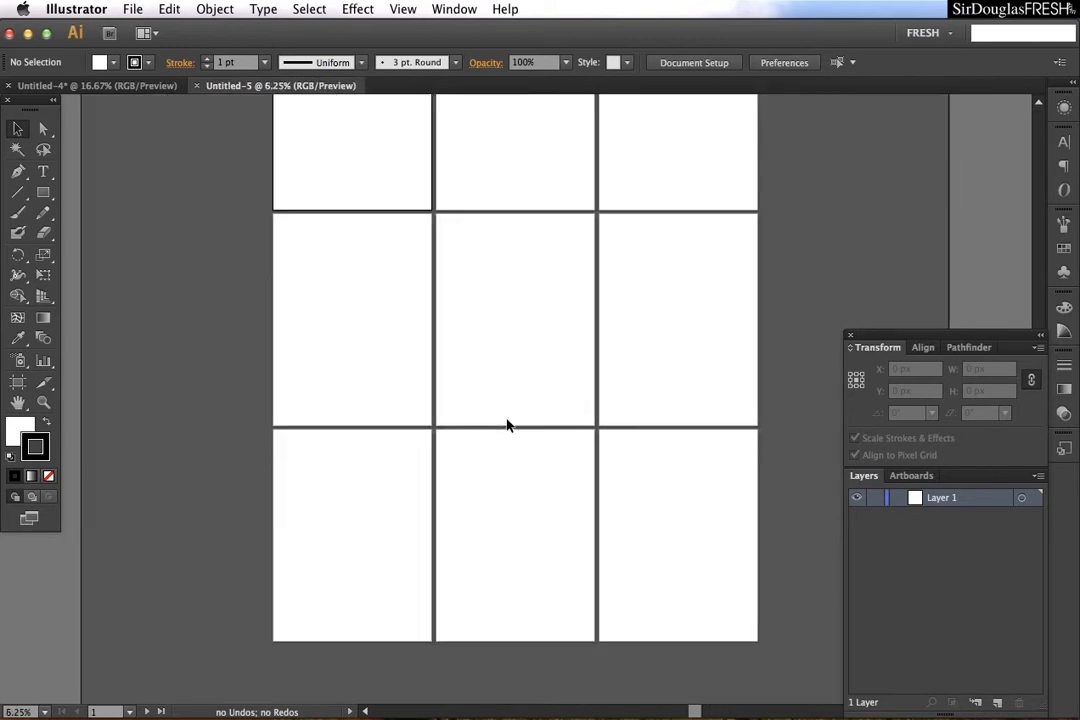
{"action": "scroll", "coordinate": [507, 425], "scroll_direction": "up", "scroll_amount": 5}
{"action": "scroll", "coordinate": [507, 425], "scroll_direction": "down", "scroll_amount": 3}
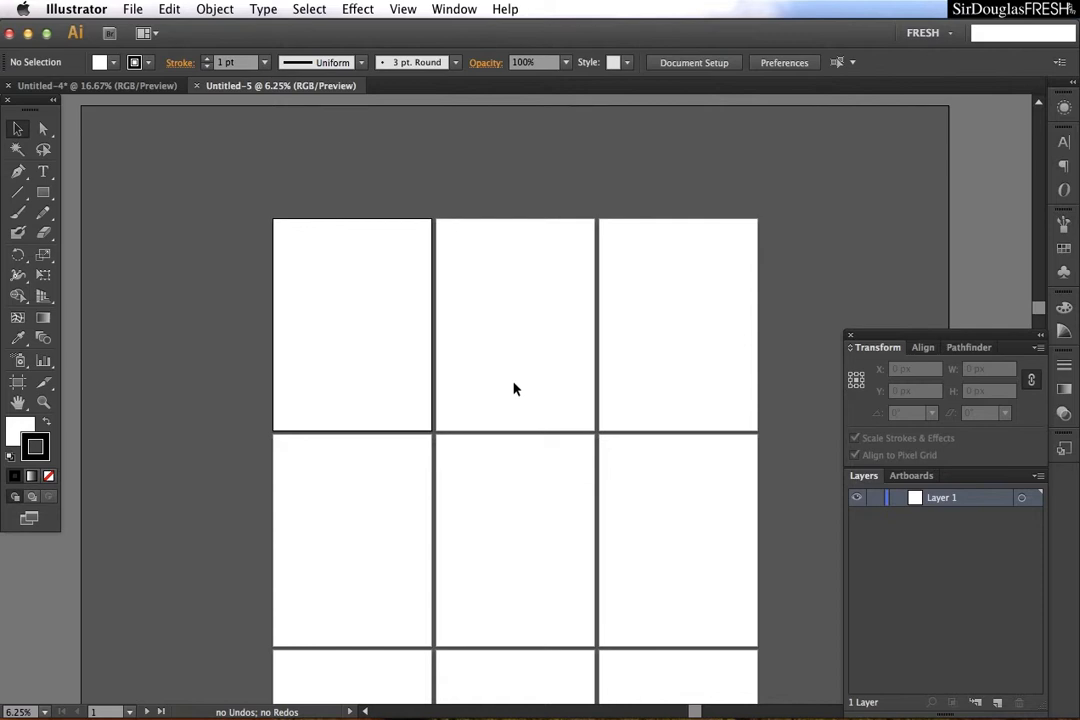
Step: Resize Artboard 2 to 2400 px wide and 3200 px high
{"action": "left_click", "coordinate": [520, 402]}
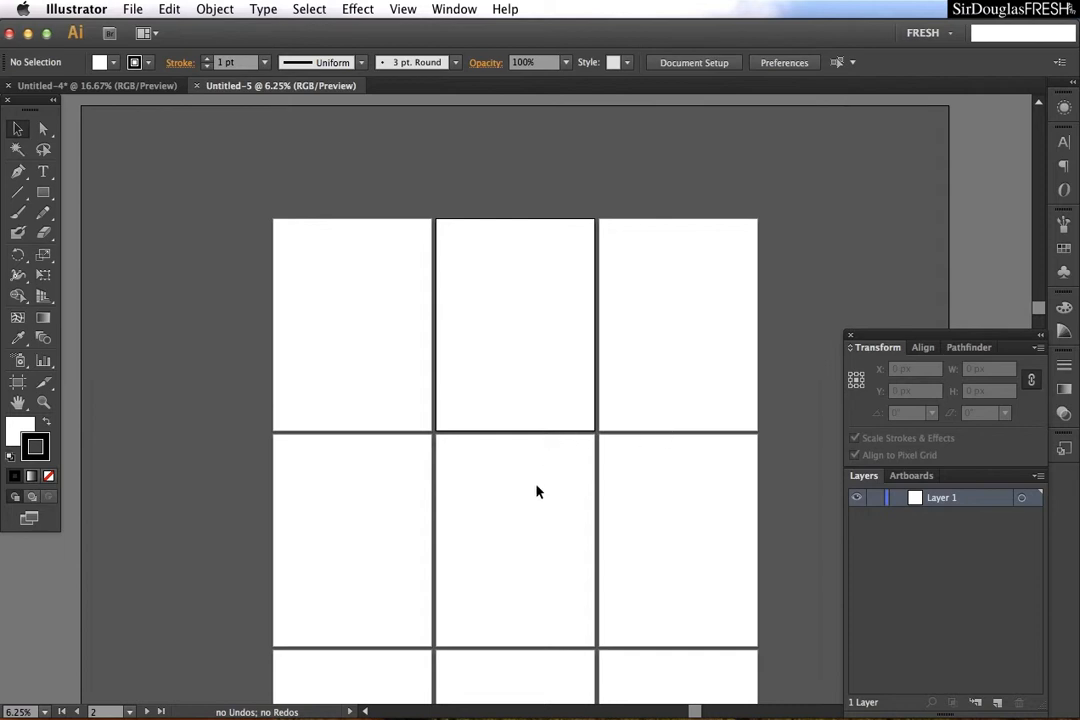
{"action": "left_click", "coordinate": [18, 383]}
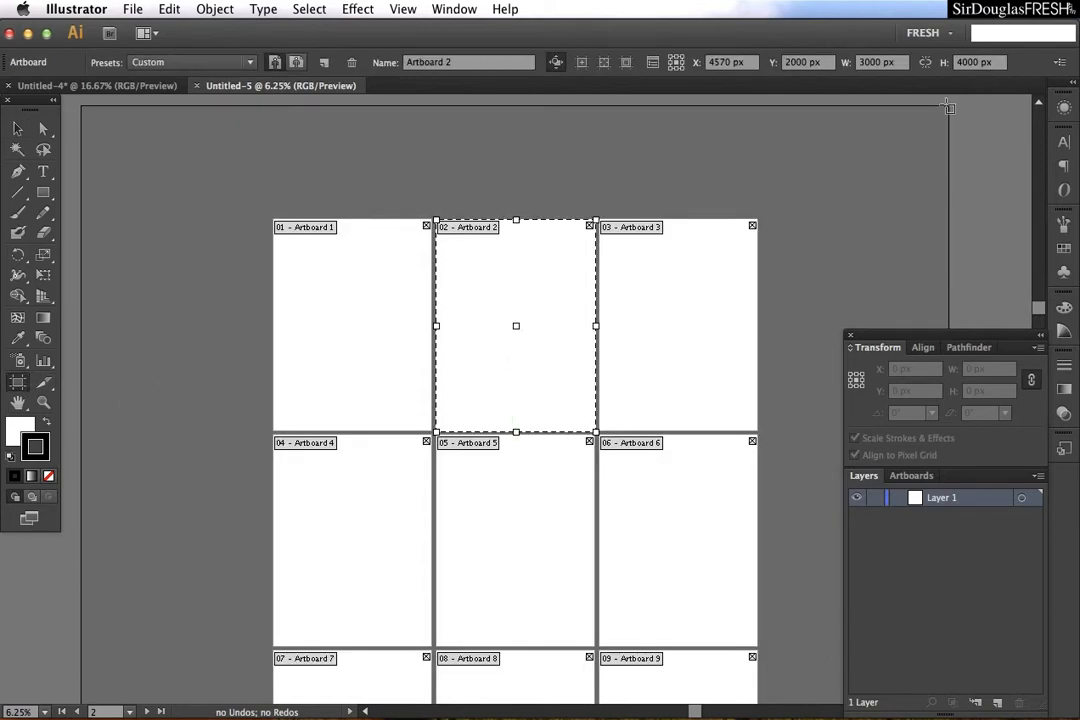
{"action": "left_click", "coordinate": [800, 62]}
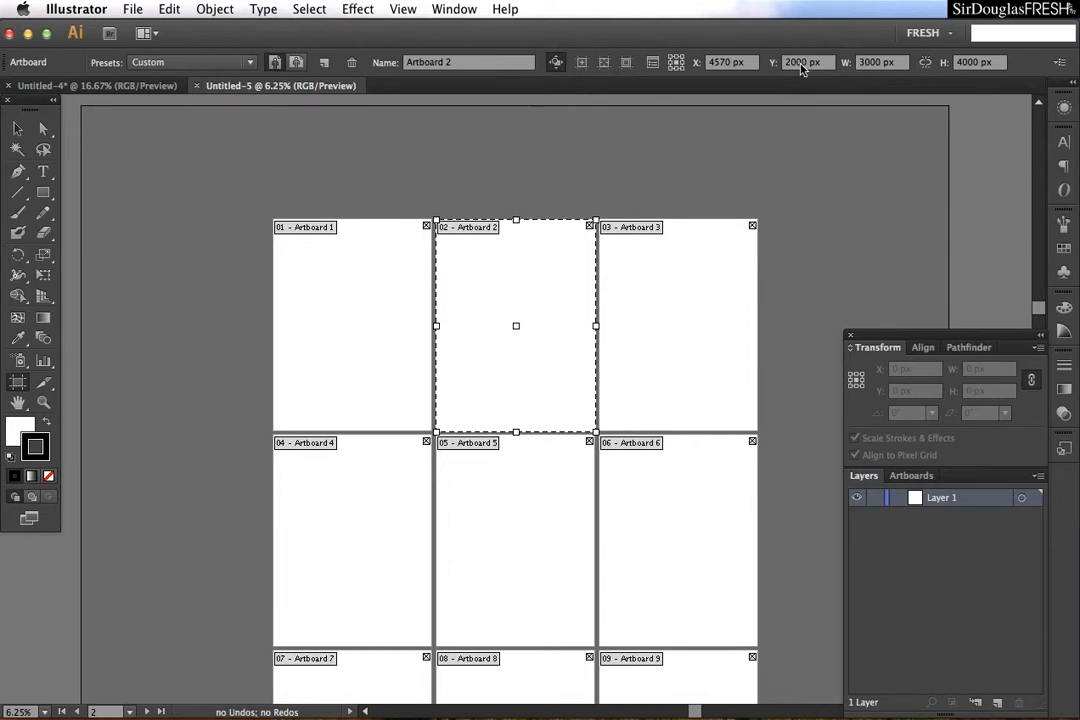
{"action": "left_click", "coordinate": [876, 62]}
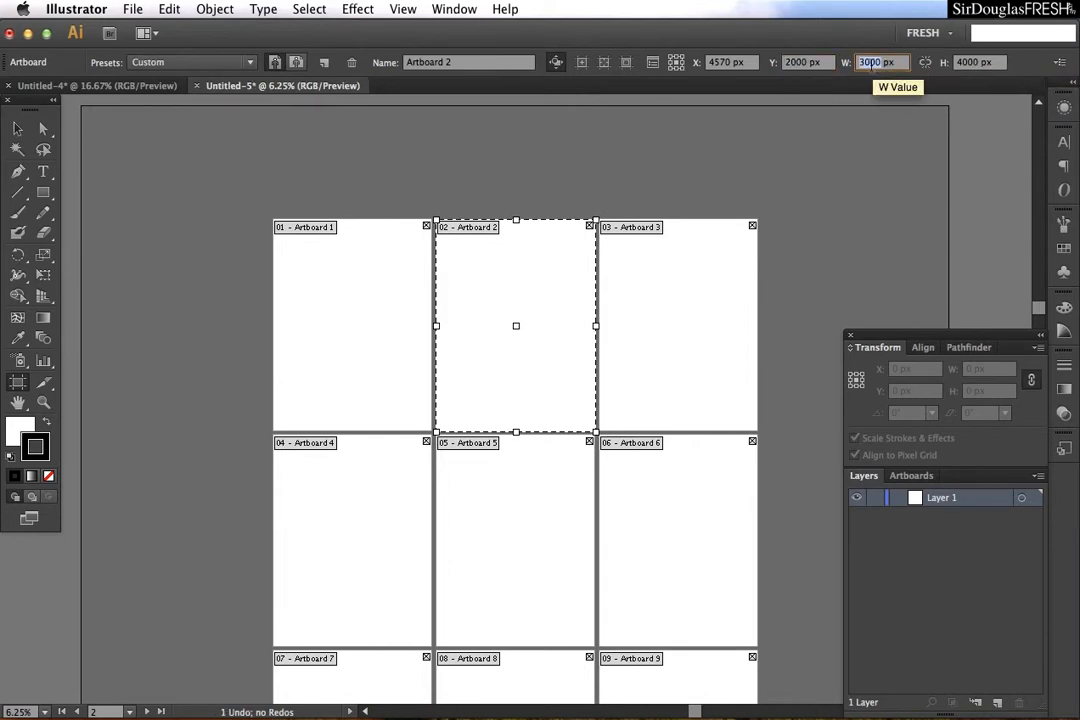
{"action": "type", "text": "24"}
{"action": "left_click", "coordinate": [966, 62]}
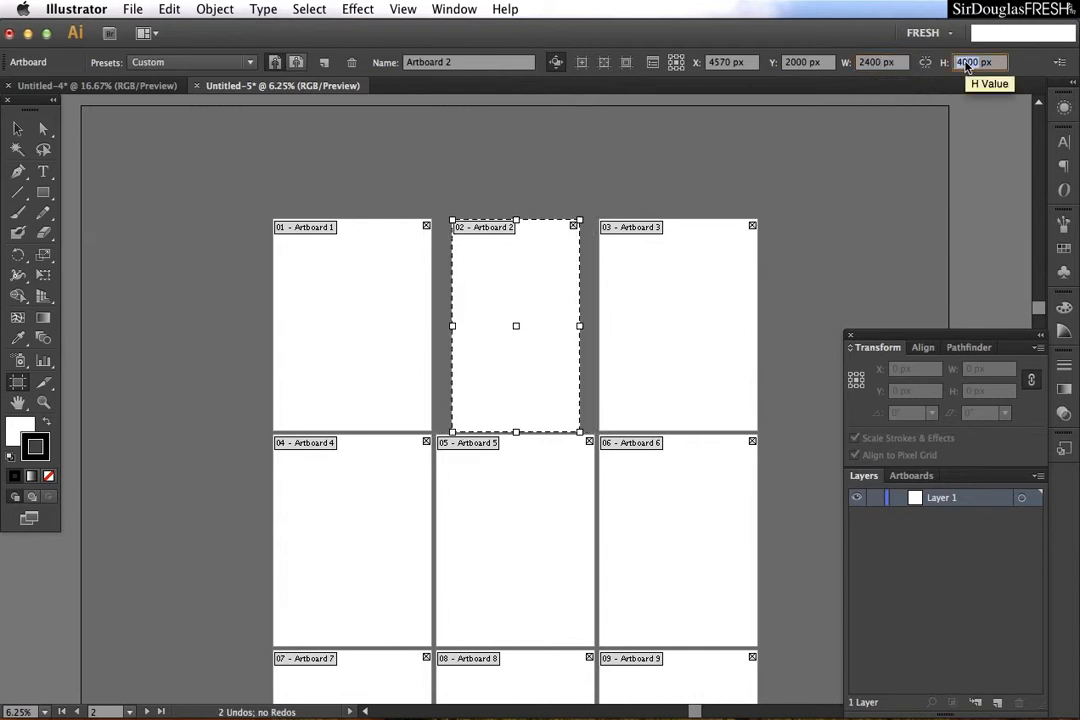
{"action": "type", "text": "32"}
{"action": "key", "text": "Return"}
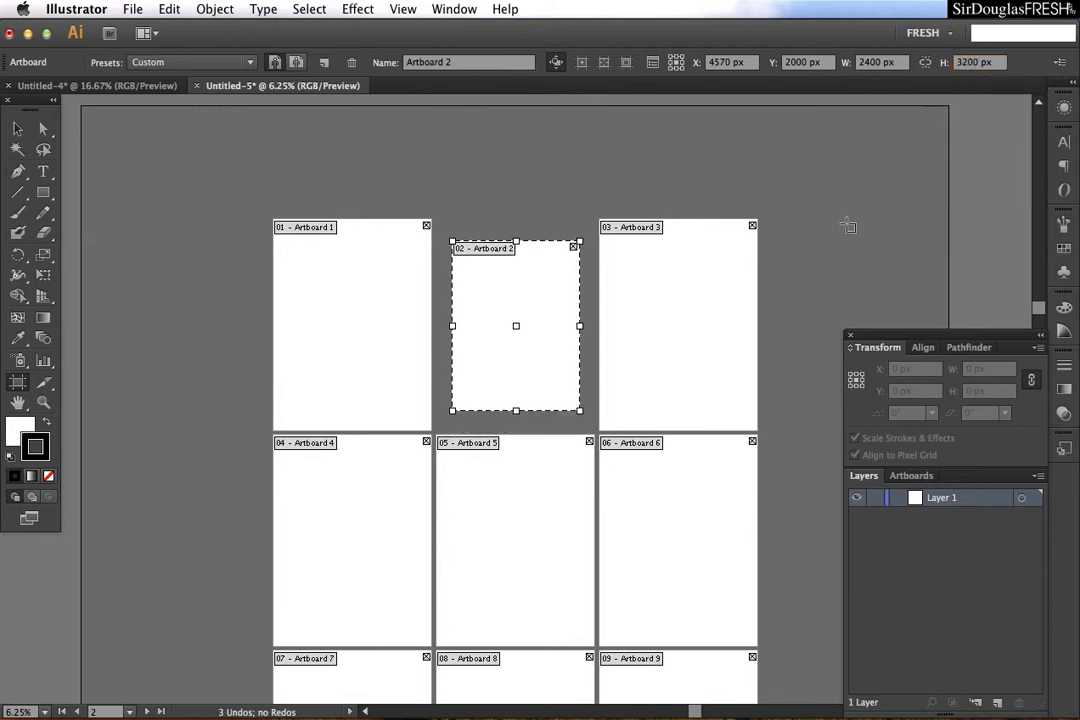
{"action": "left_click", "coordinate": [836, 255]}
Step: Resize Artboard 3 to 2200 px wide and 3400 px high
{"action": "left_click", "coordinate": [670, 282]}
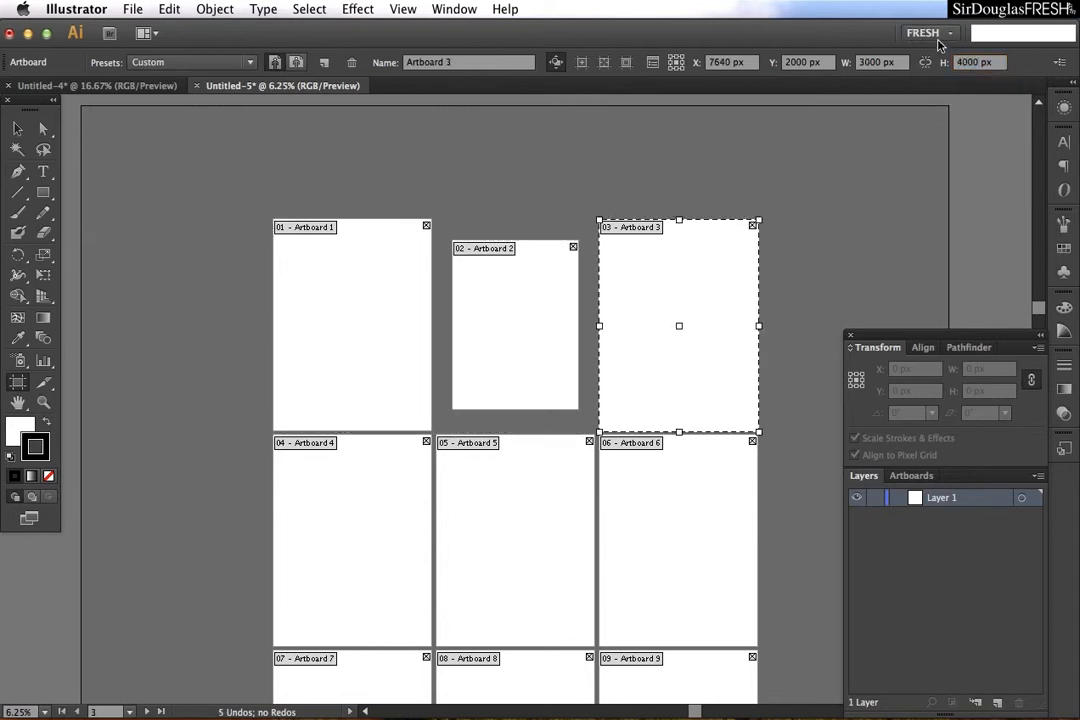
{"action": "double_click", "coordinate": [795, 64]}
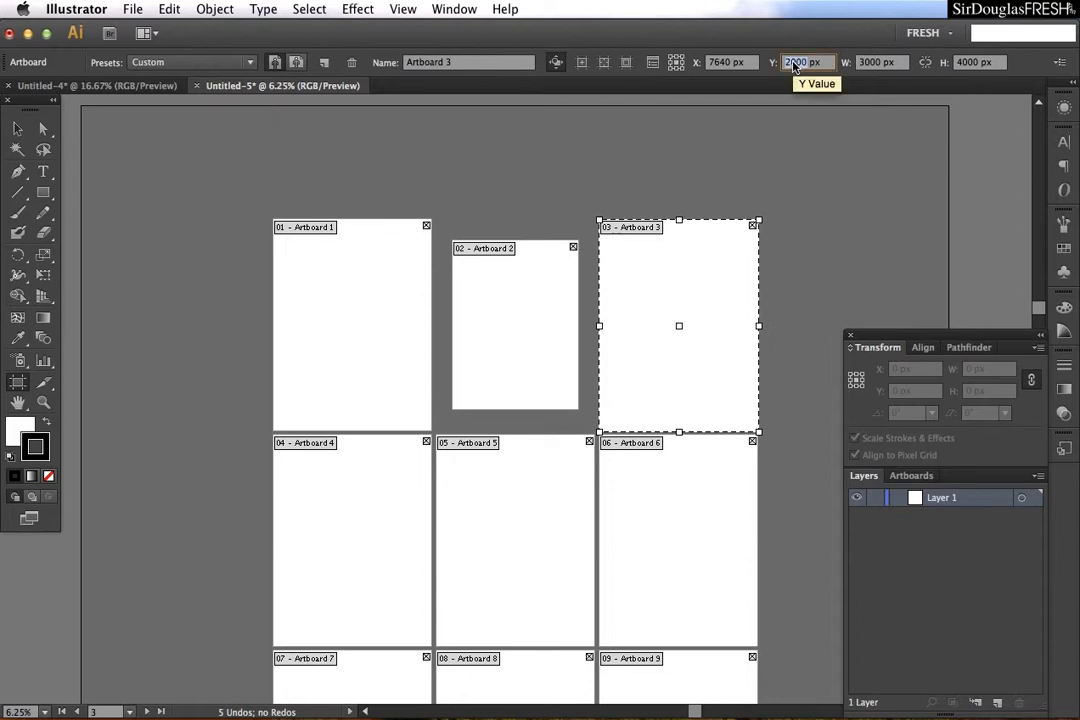
{"action": "double_click", "coordinate": [868, 62]}
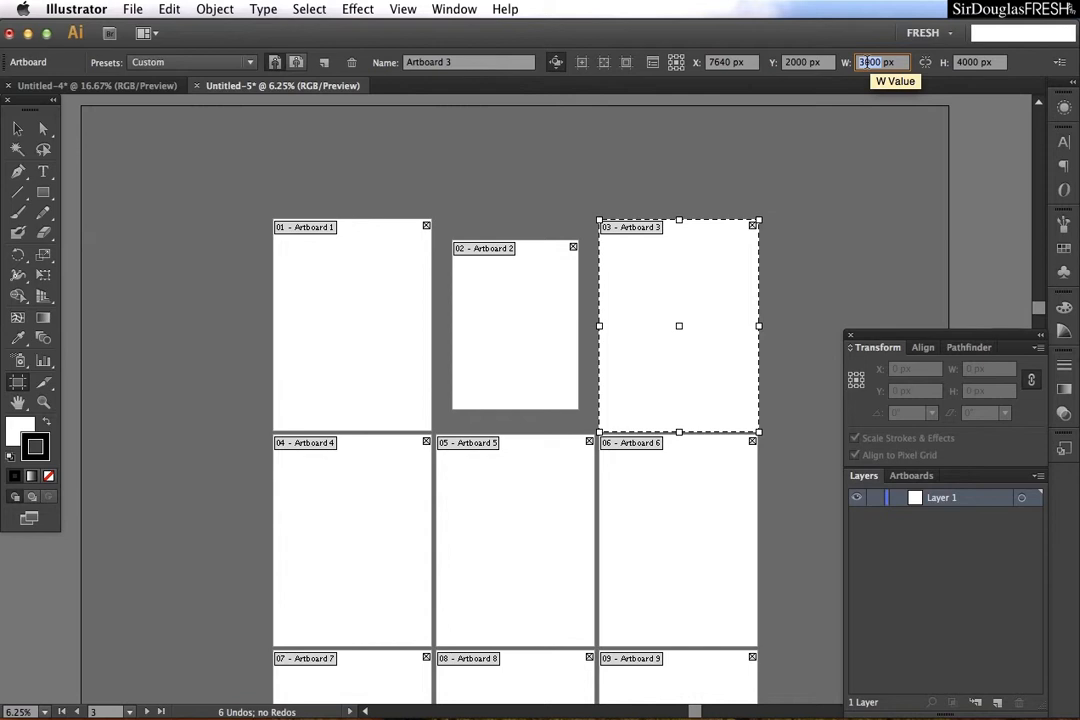
{"action": "type", "text": "220"}
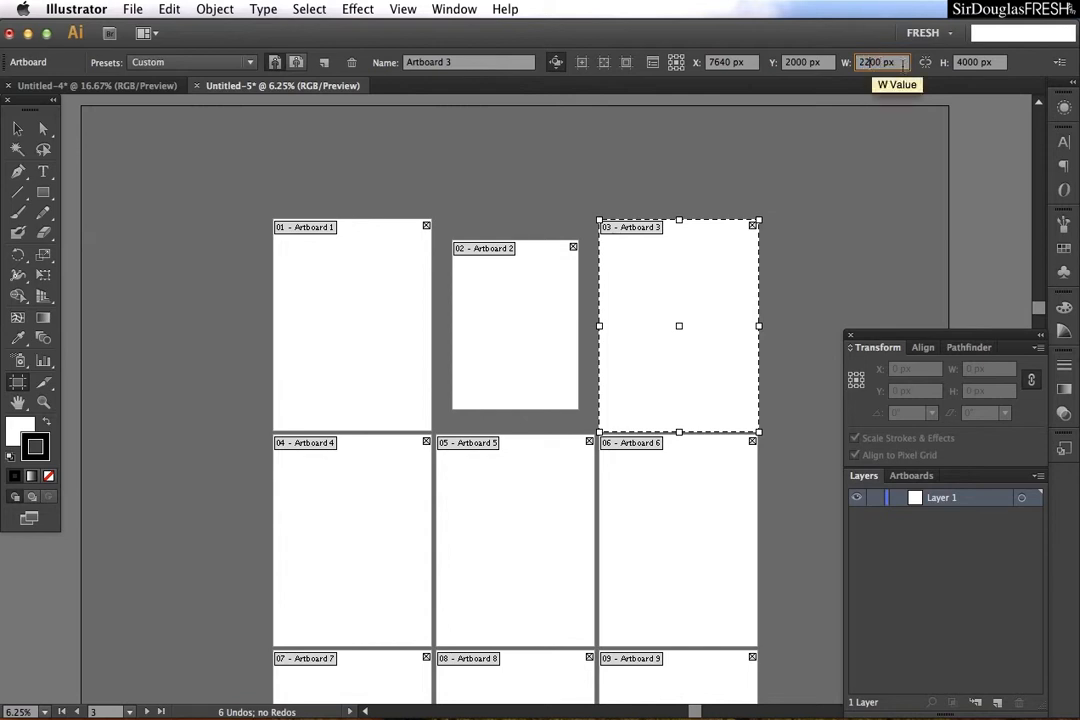
{"action": "double_click", "coordinate": [966, 63]}
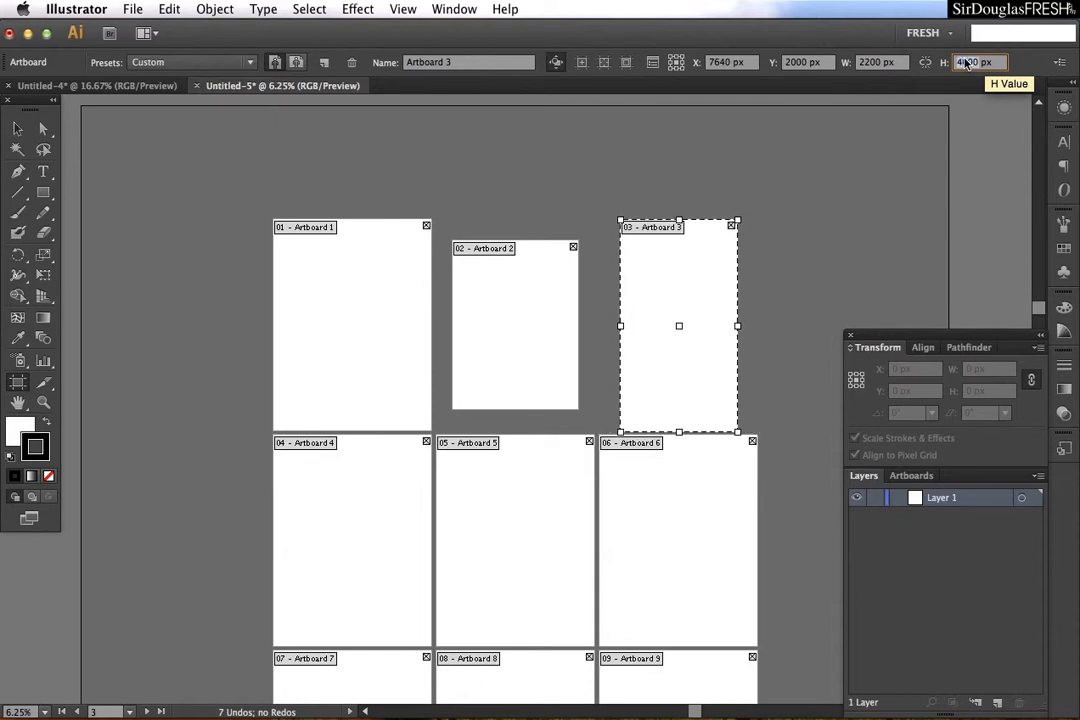
{"action": "type", "text": "34"}
{"action": "key", "text": "Return"}
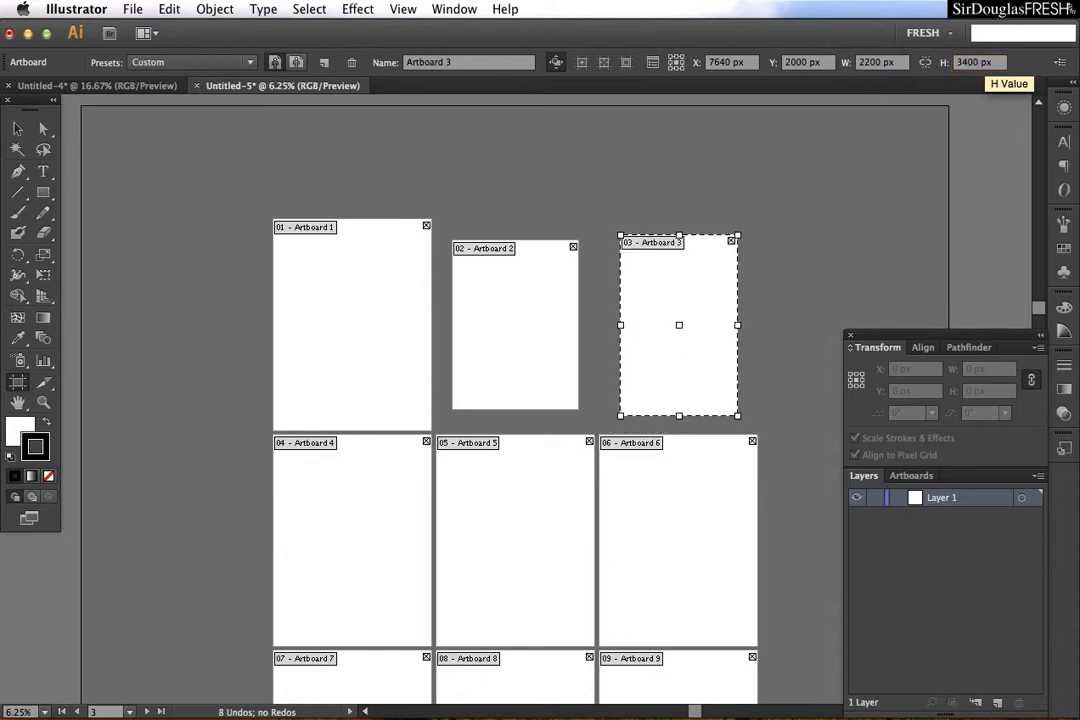
Step: Compare the resized Artboards 2 and 3 with the remaining artboards in the grid
{"action": "scroll", "coordinate": [558, 262], "scroll_direction": "down", "scroll_amount": 2}
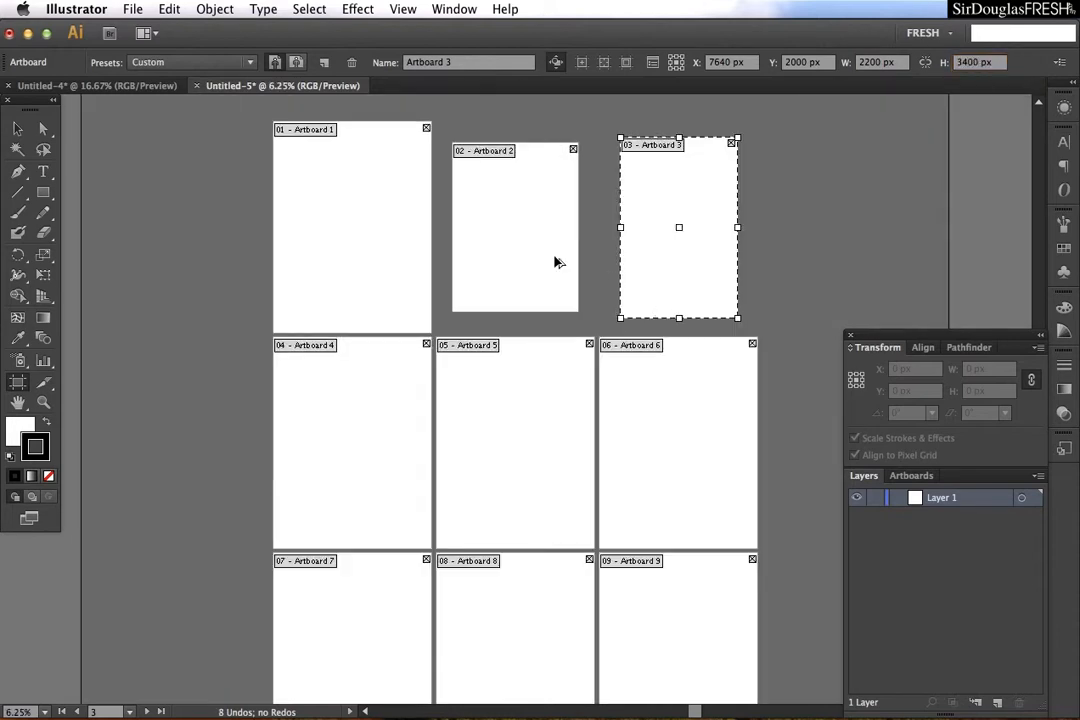
{"action": "scroll", "coordinate": [558, 262], "scroll_direction": "up", "scroll_amount": 1}
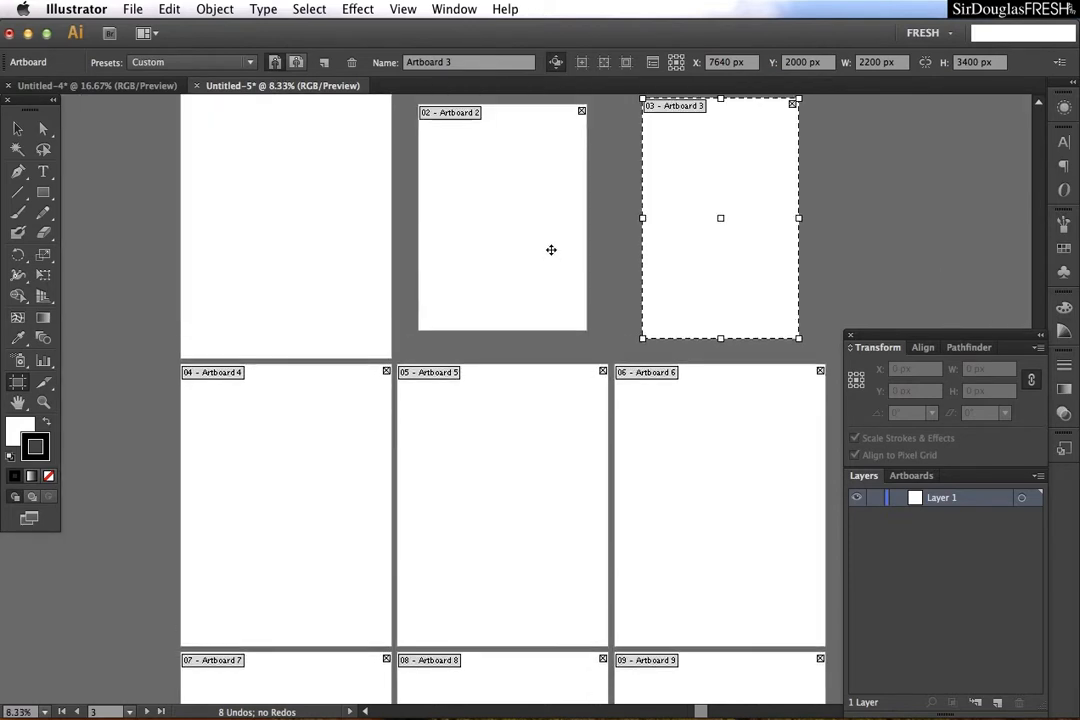
{"action": "scroll", "coordinate": [551, 252], "scroll_direction": "down", "scroll_amount": 1}
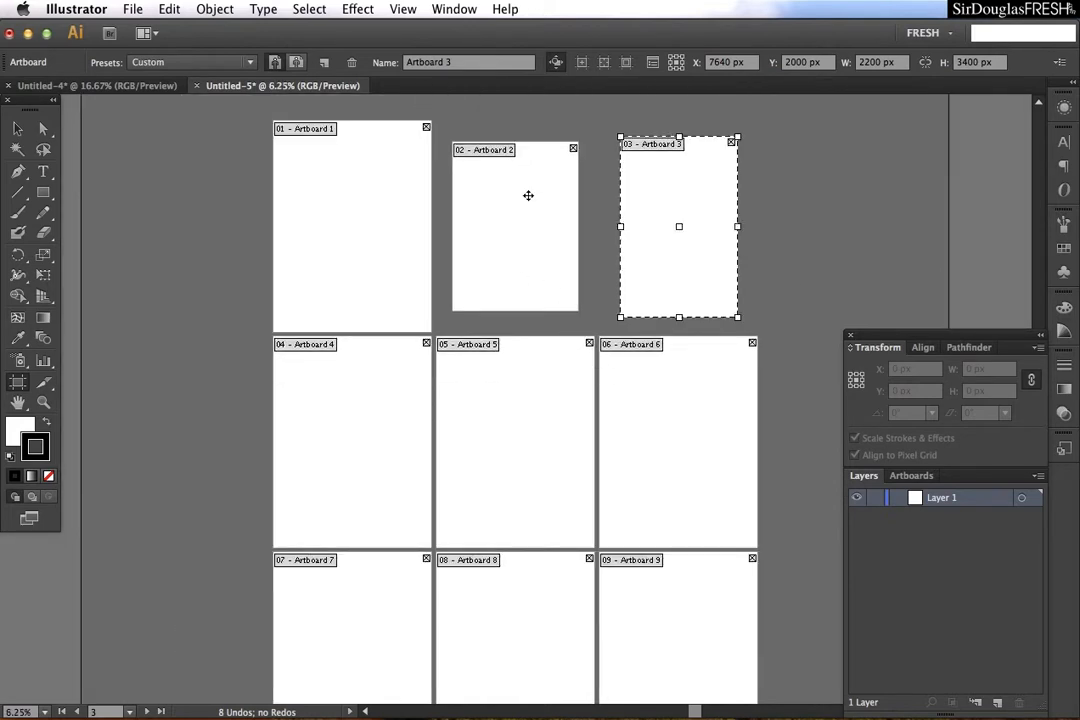
{"action": "scroll", "coordinate": [658, 440], "scroll_direction": "down", "scroll_amount": 1}
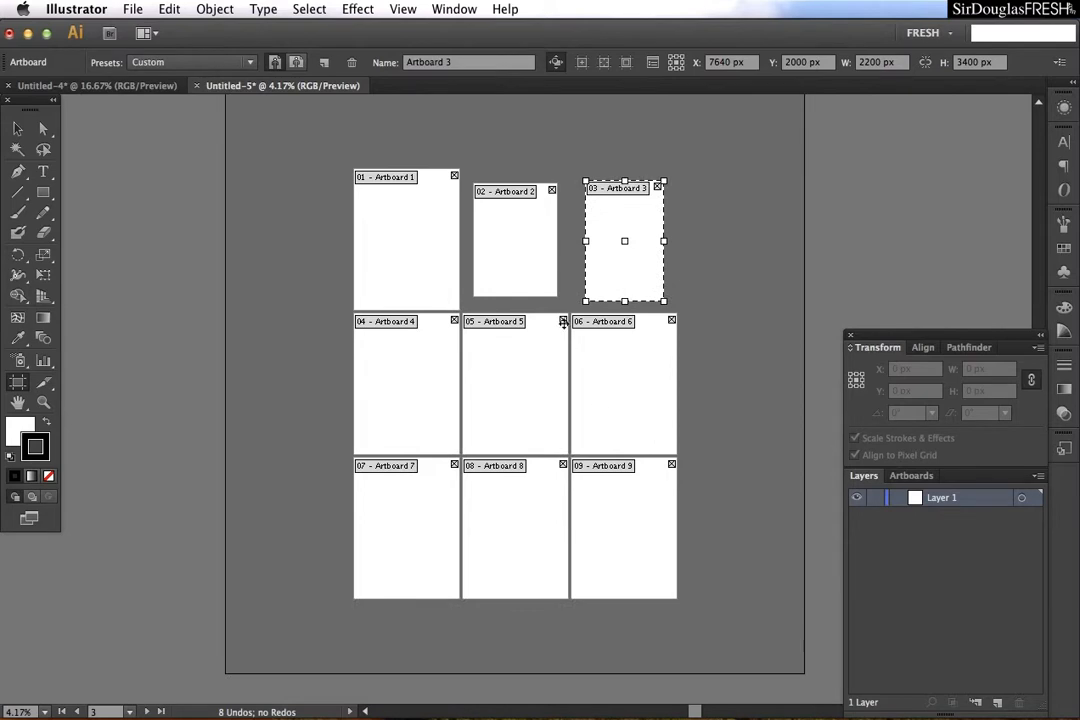
{"action": "left_click", "coordinate": [16, 130]}
{"action": "key", "text": "super+equal"}
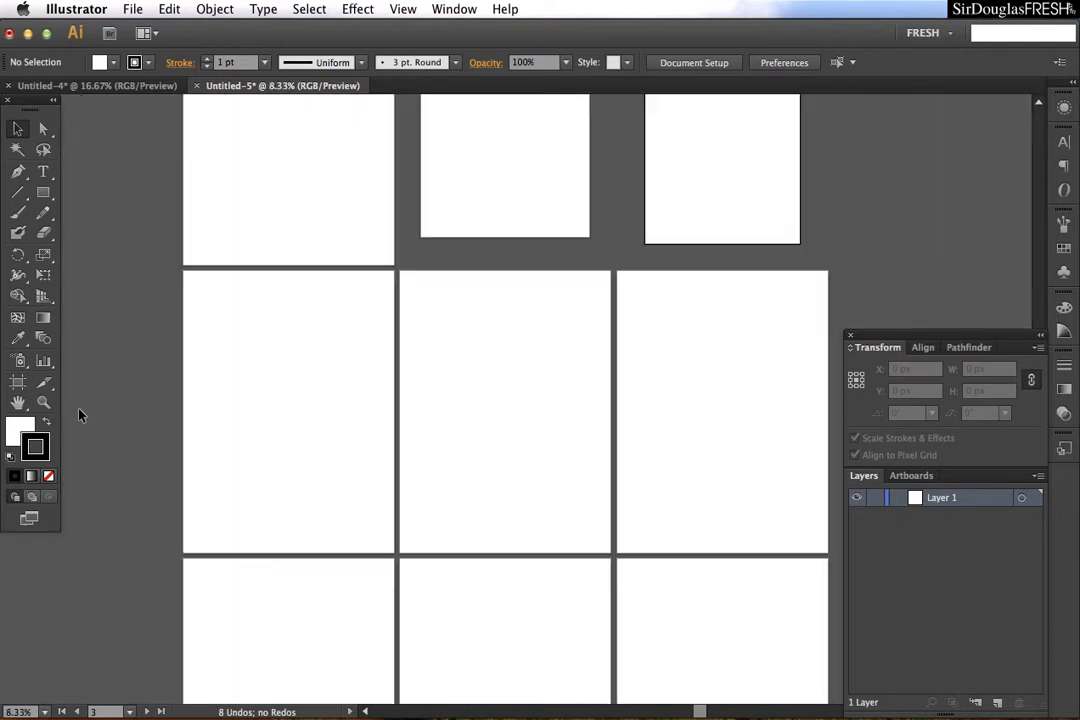
Step: Duplicate Artboard 3 twice with the Artboard tool, placing one copy beside Artboard 6 and the other beside Artboard 9
{"action": "left_click", "coordinate": [18, 382]}
{"action": "scroll", "coordinate": [205, 431], "scroll_direction": "up", "scroll_amount": 10}
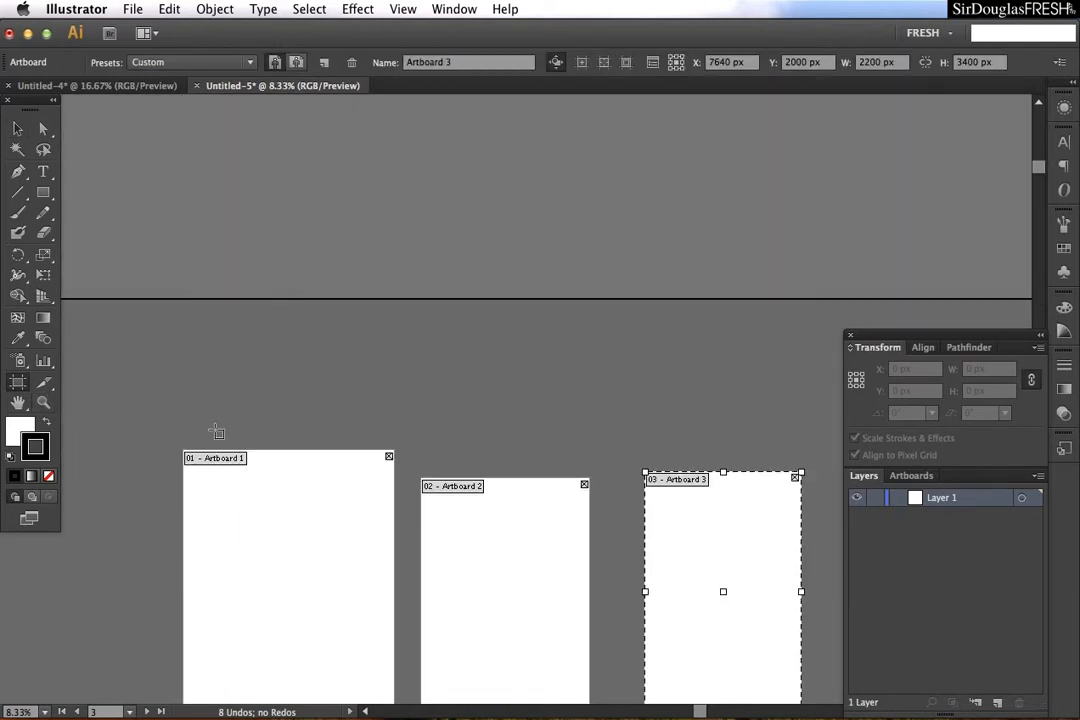
{"action": "key", "text": "super+minus"}
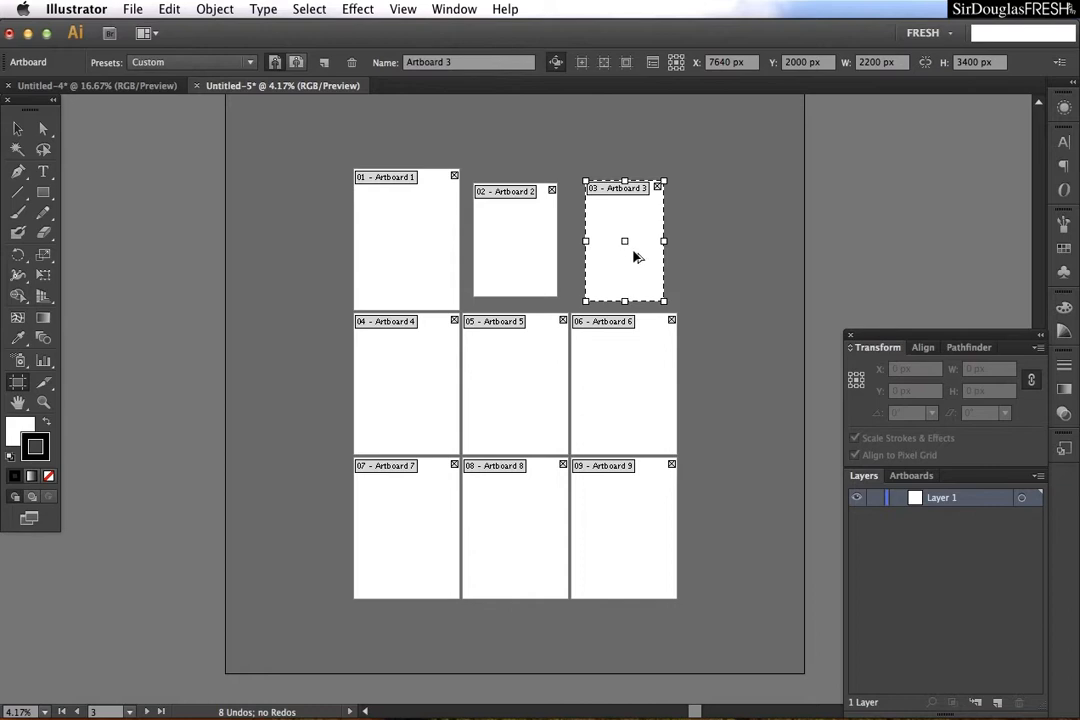
{"action": "left_click_drag", "start_coordinate": [630, 254], "coordinate": [762, 555]}
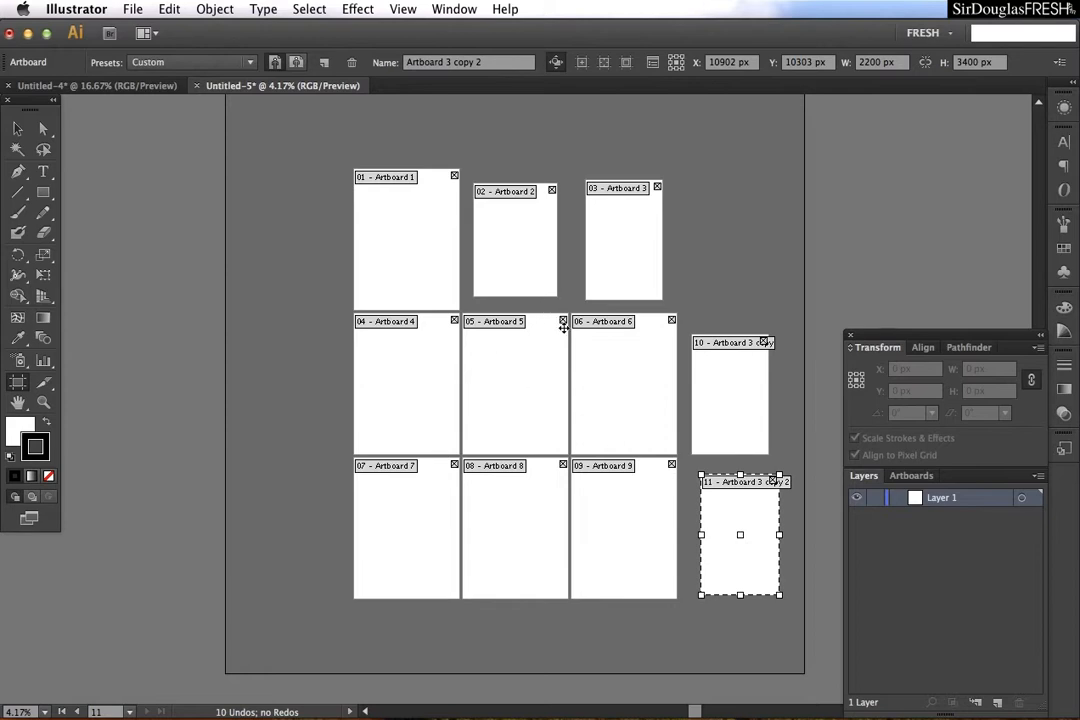
Step: Delete Artboards 9, 6, 5 and 8, and place two copies of Artboard 2 in the emptied middle column
{"action": "left_click", "coordinate": [664, 373]}
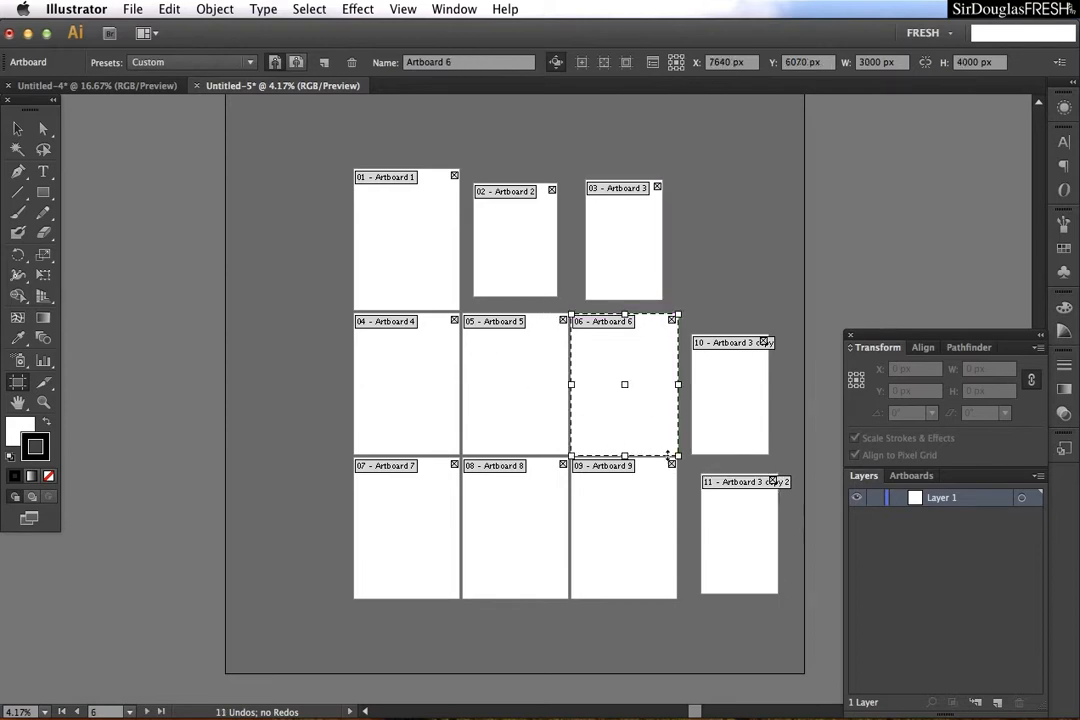
{"action": "left_click", "coordinate": [671, 466]}
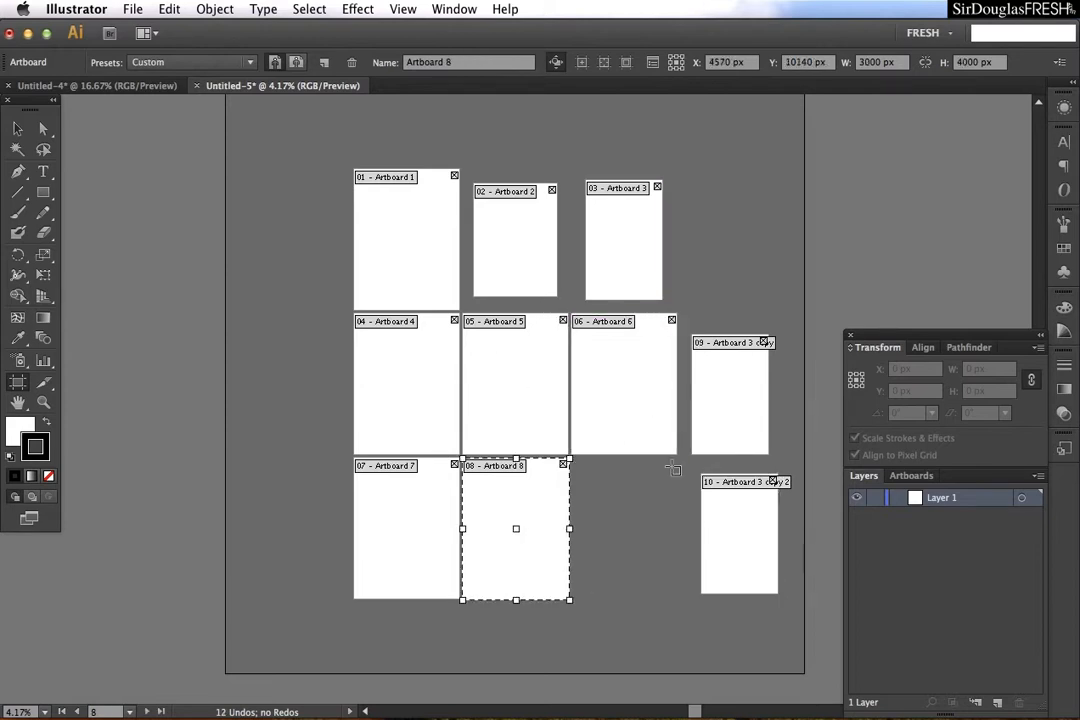
{"action": "left_click", "coordinate": [672, 324]}
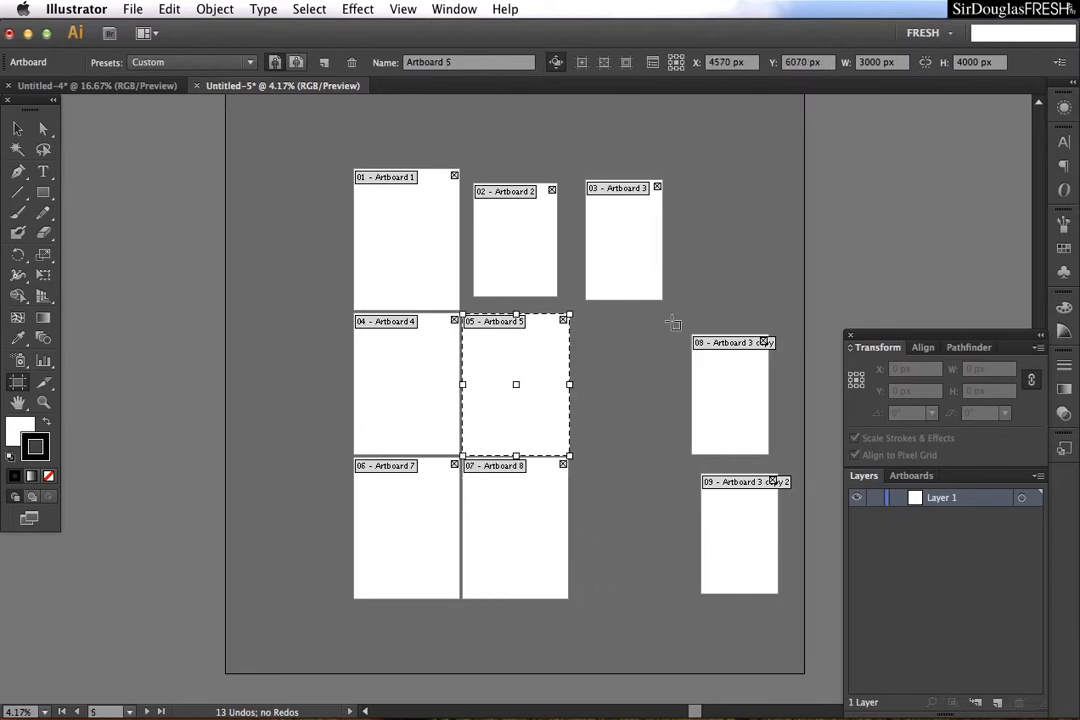
{"action": "left_click", "coordinate": [565, 320]}
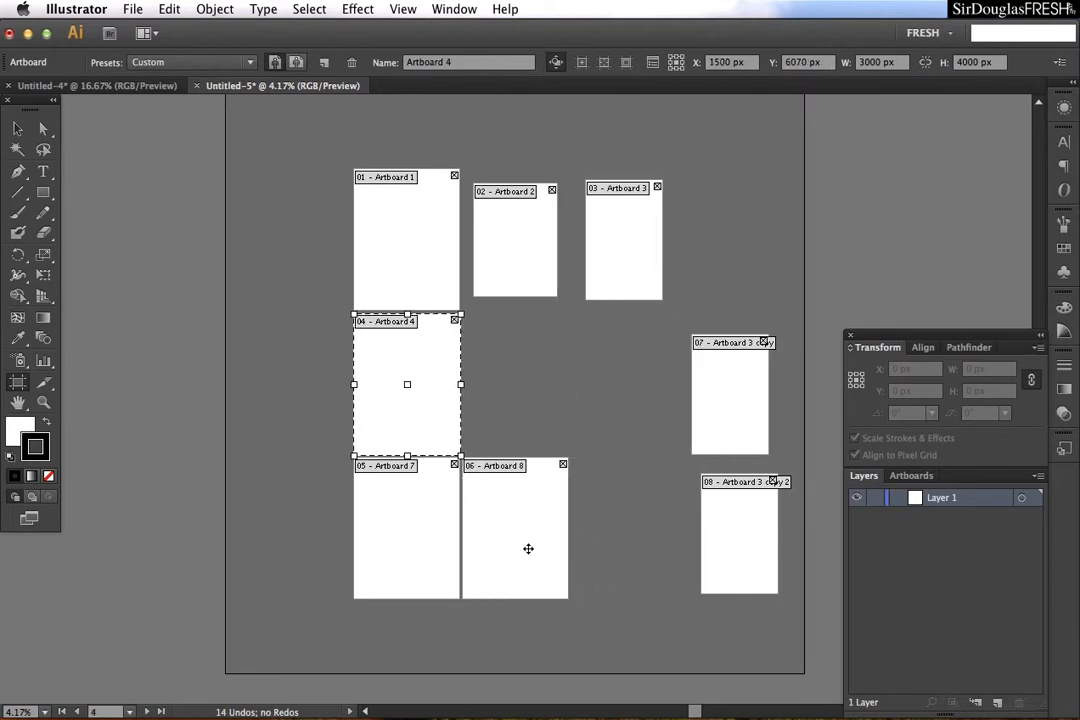
{"action": "left_click", "coordinate": [563, 466]}
{"action": "left_click_drag", "start_coordinate": [513, 241], "coordinate": [533, 524]}
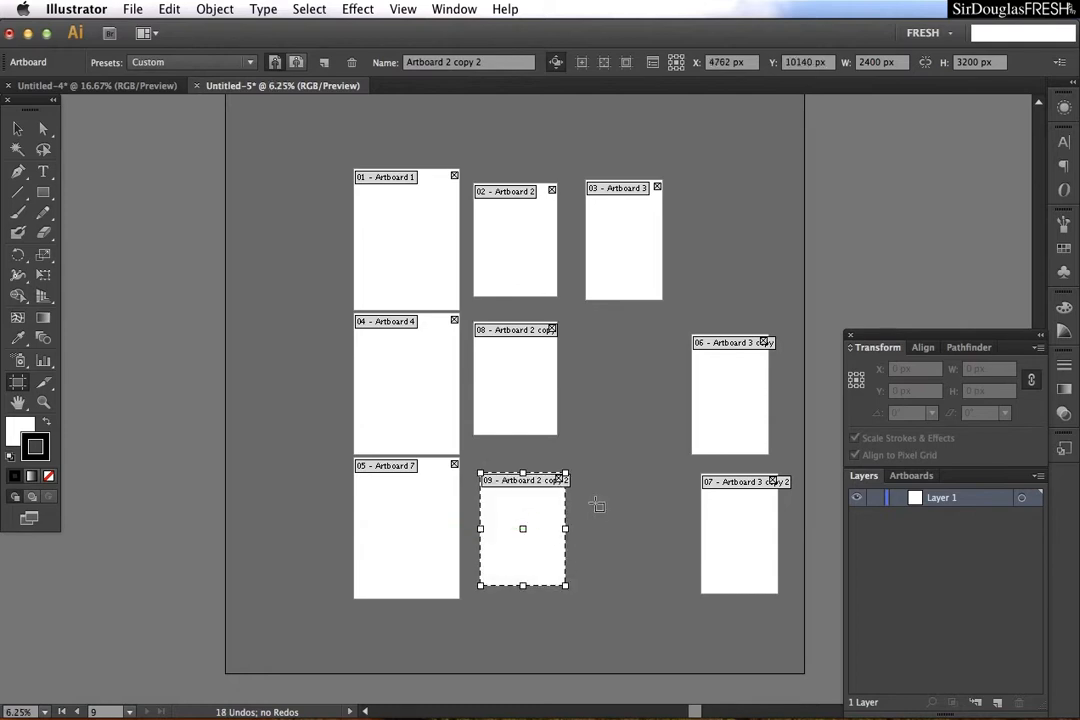
Step: Move the floating layers and artboards panel clear of the edge and display the list of artboards
{"action": "key", "text": "super+plus"}
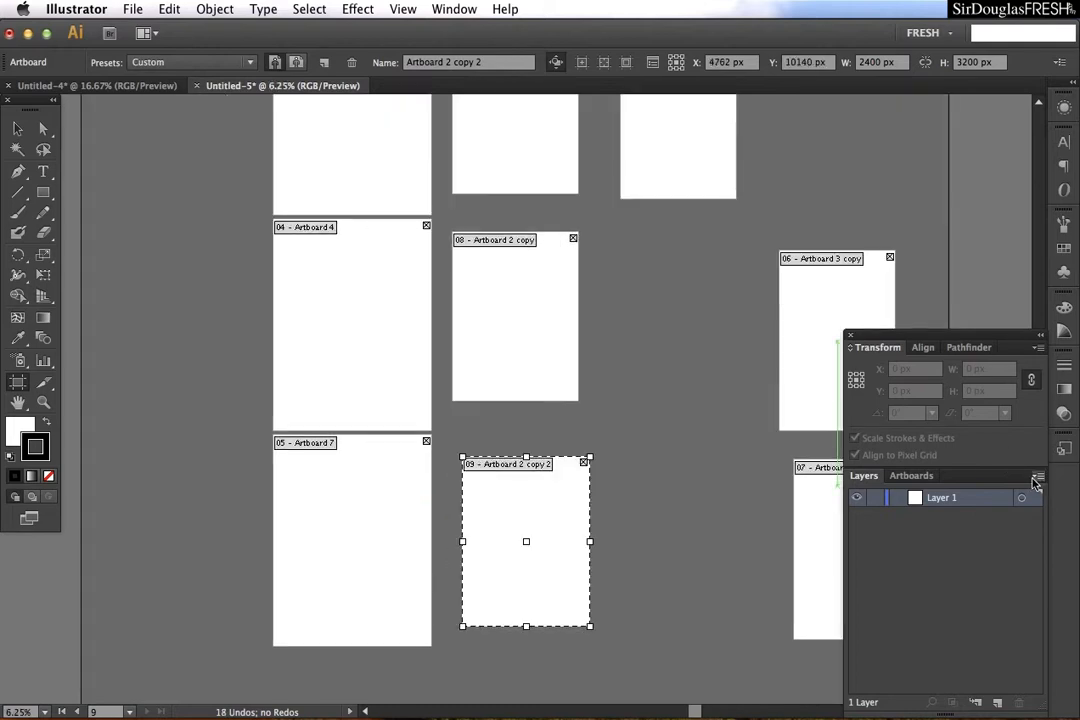
{"action": "left_click_drag", "start_coordinate": [1036, 482], "coordinate": [838, 482]}
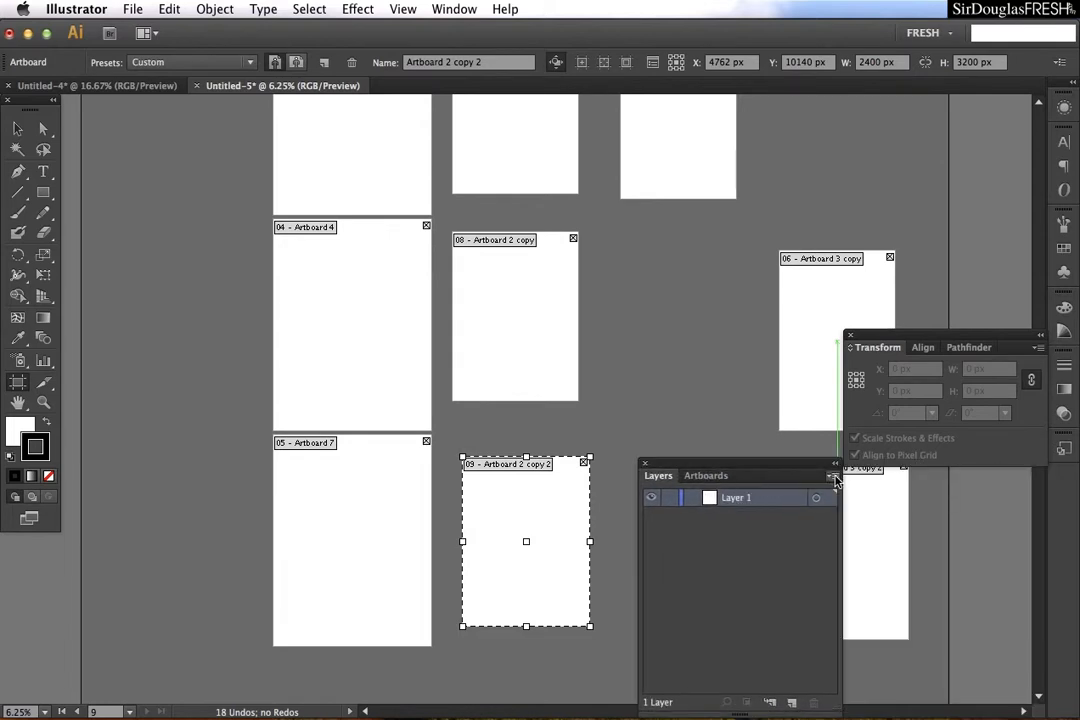
{"action": "left_click", "coordinate": [836, 482]}
{"action": "left_click", "coordinate": [703, 495]}
{"action": "left_click", "coordinate": [706, 475]}
Step: Rearrange all nine artboards in a grid by row with 3 columns and 12 px spacing, moving the artwork with them
{"action": "left_click", "coordinate": [834, 476]}
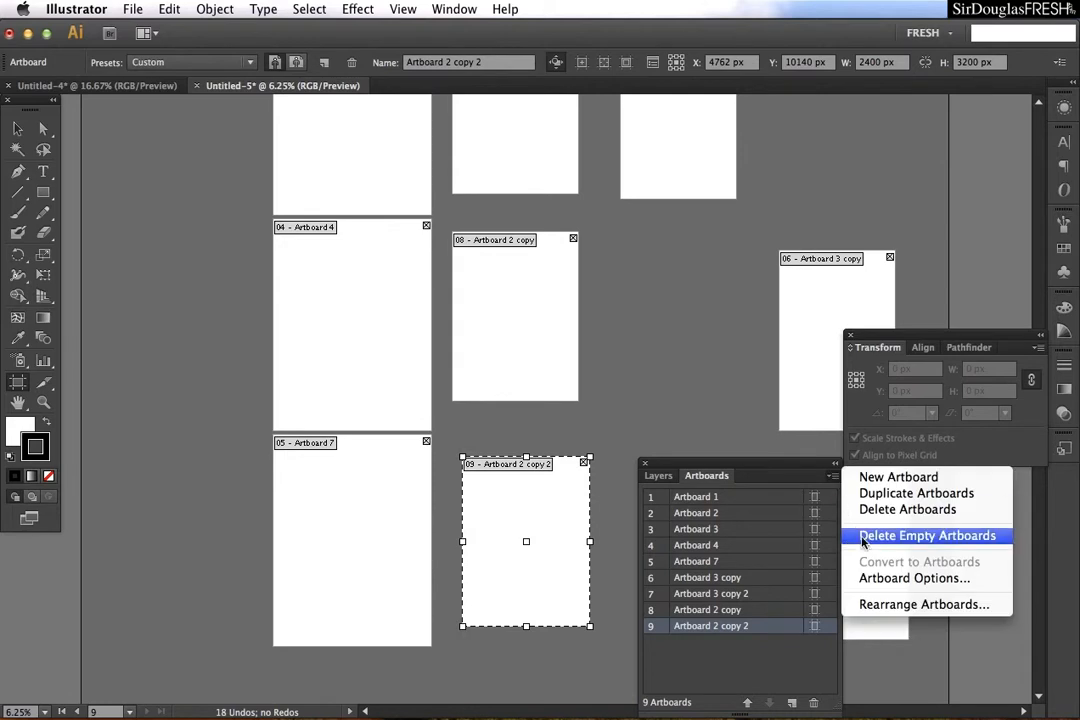
{"action": "left_click", "coordinate": [890, 605]}
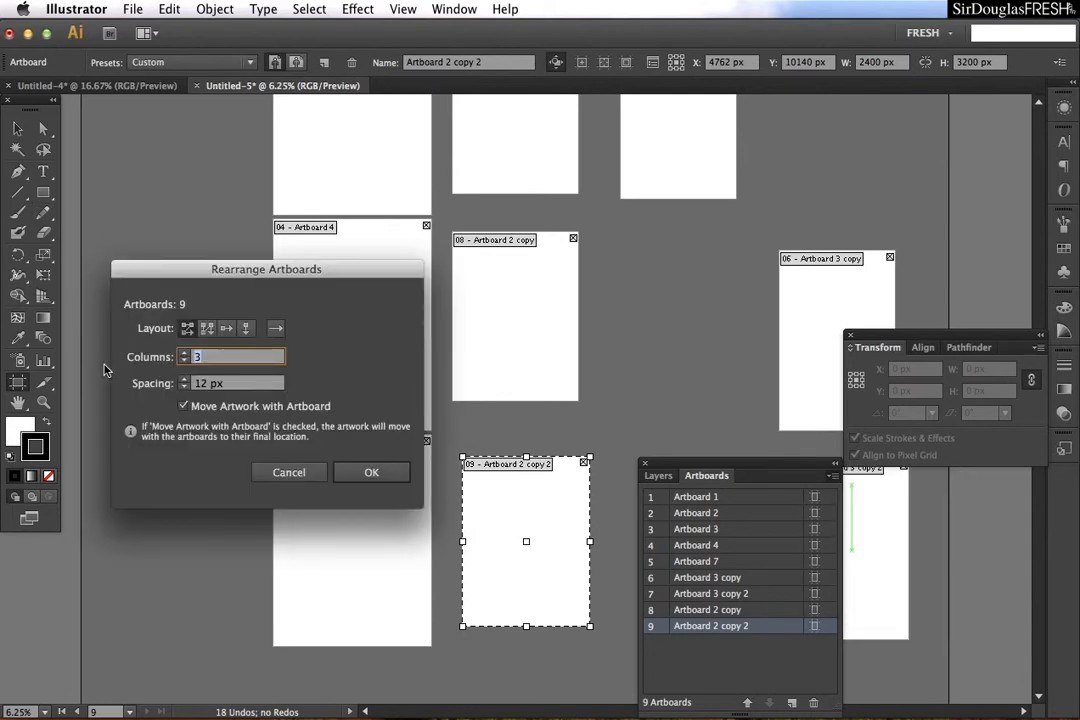
{"action": "left_click", "coordinate": [371, 472]}
{"action": "key", "text": "super+minus"}
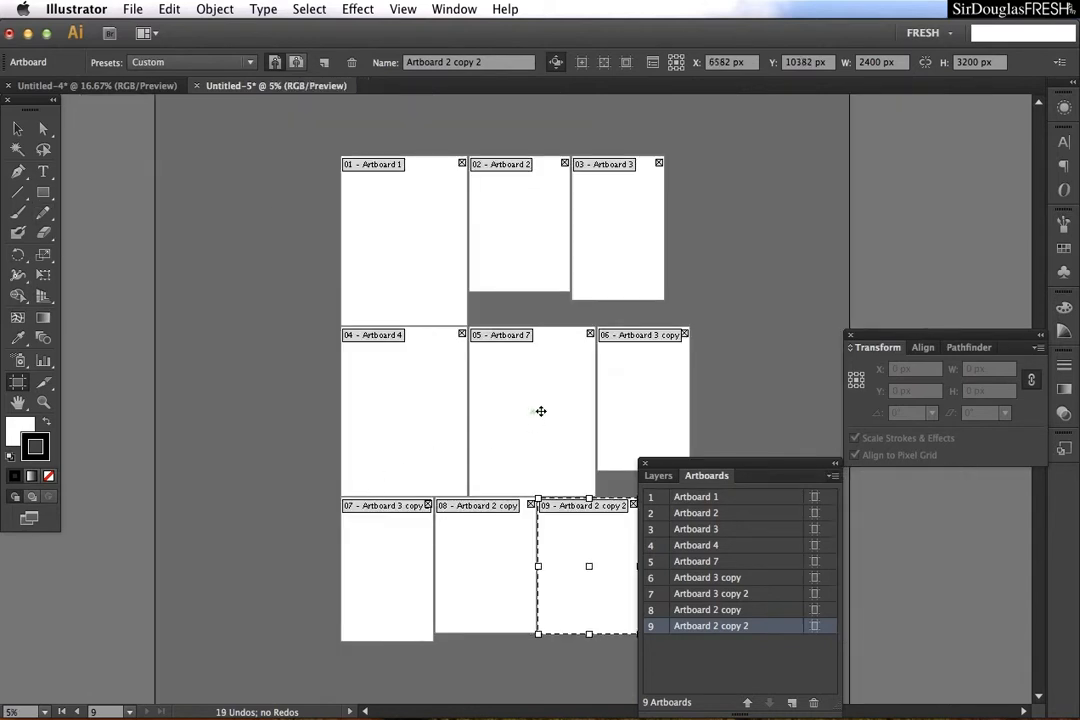
{"action": "scroll", "coordinate": [540, 411], "scroll_direction": "down", "scroll_amount": 4}
{"action": "scroll", "coordinate": [542, 410], "scroll_direction": "up", "scroll_amount": 10}
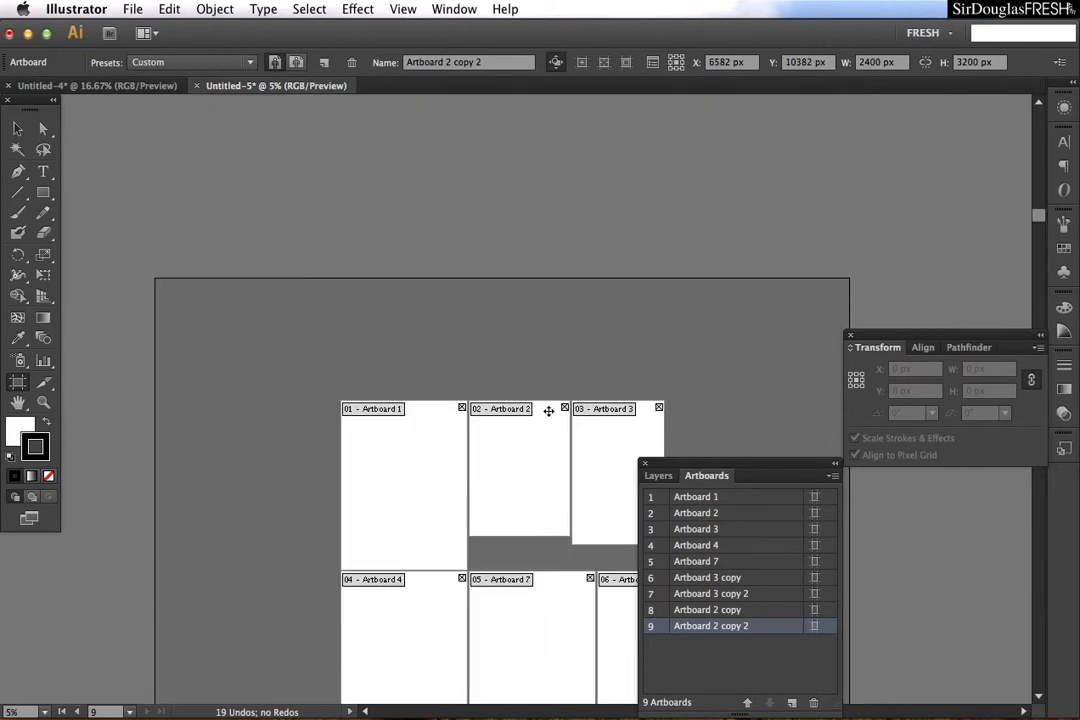
{"action": "scroll", "coordinate": [548, 411], "scroll_direction": "down", "scroll_amount": 5}
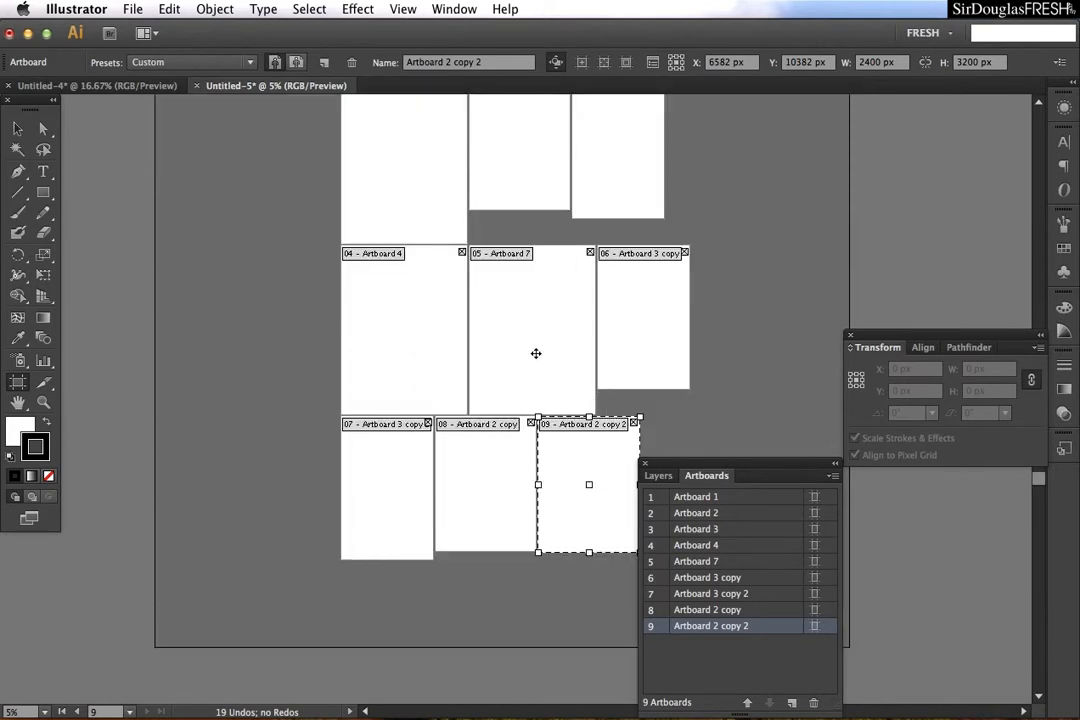
{"action": "scroll", "coordinate": [541, 353], "scroll_direction": "up", "scroll_amount": 1}
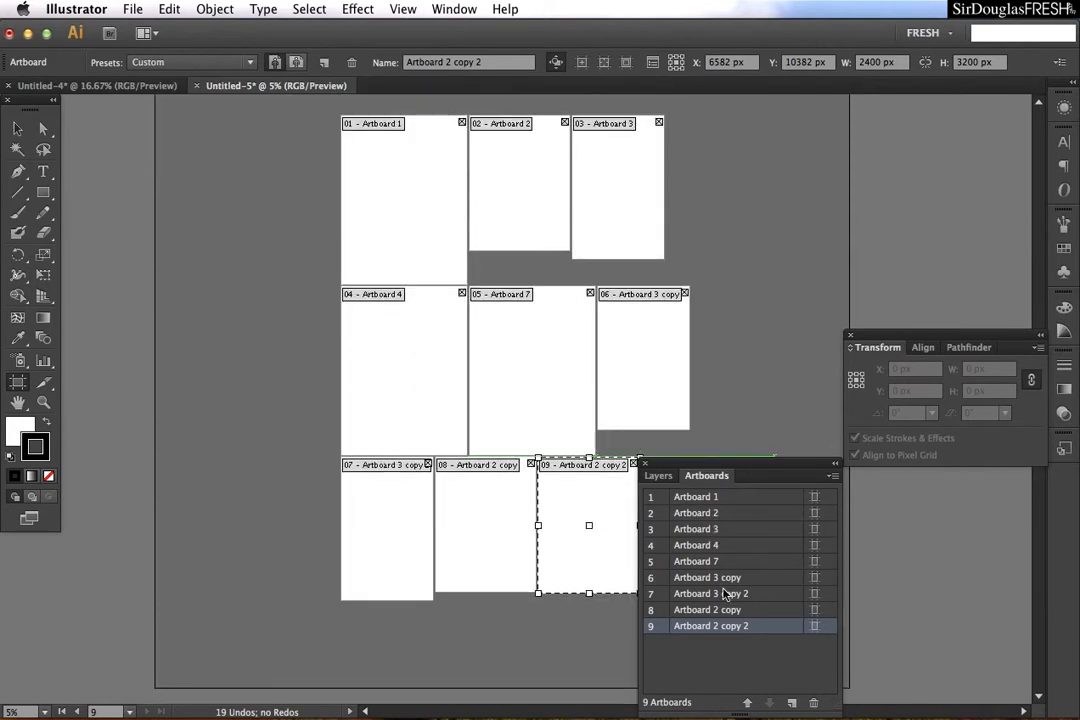
Step: Reorder the artboard list so that Artboard 4 and Artboard 7 directly follow Artboard 1
{"action": "left_click", "coordinate": [743, 579]}
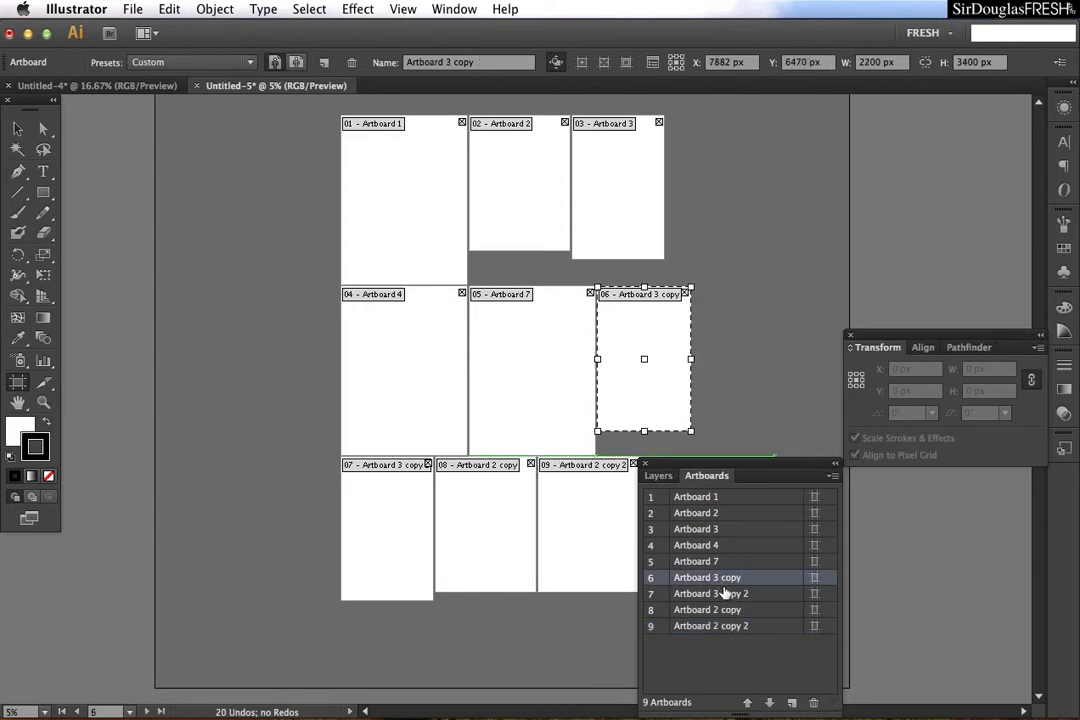
{"action": "left_click", "coordinate": [713, 501]}
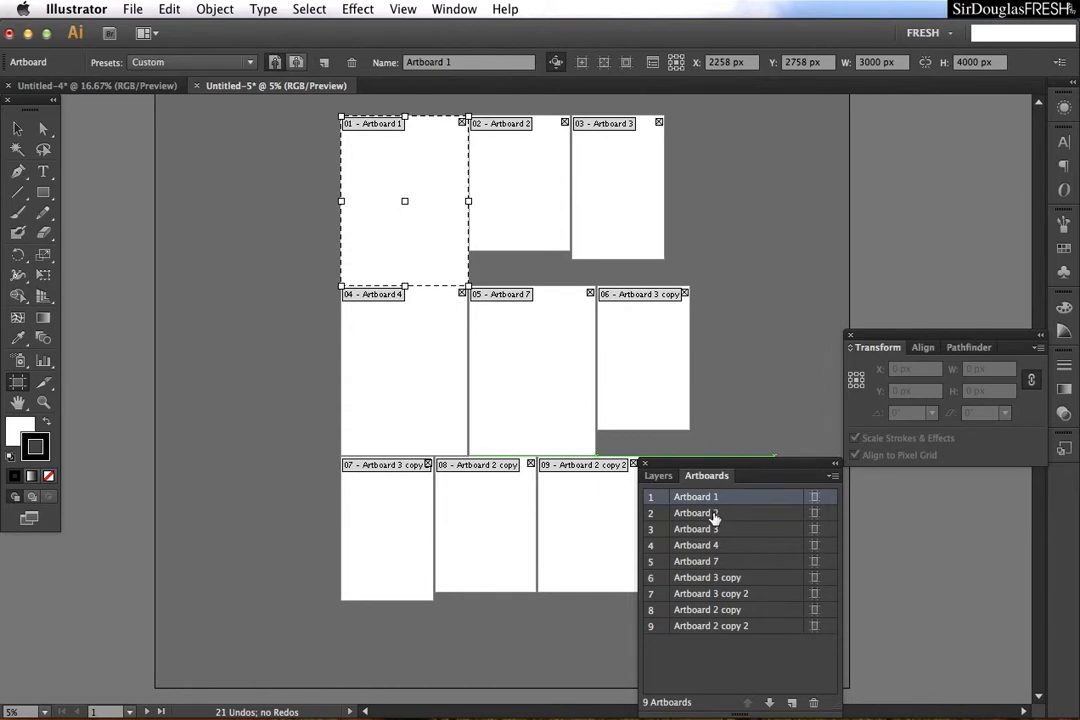
{"action": "left_click", "coordinate": [705, 548]}
{"action": "double_click", "coordinate": [728, 548]}
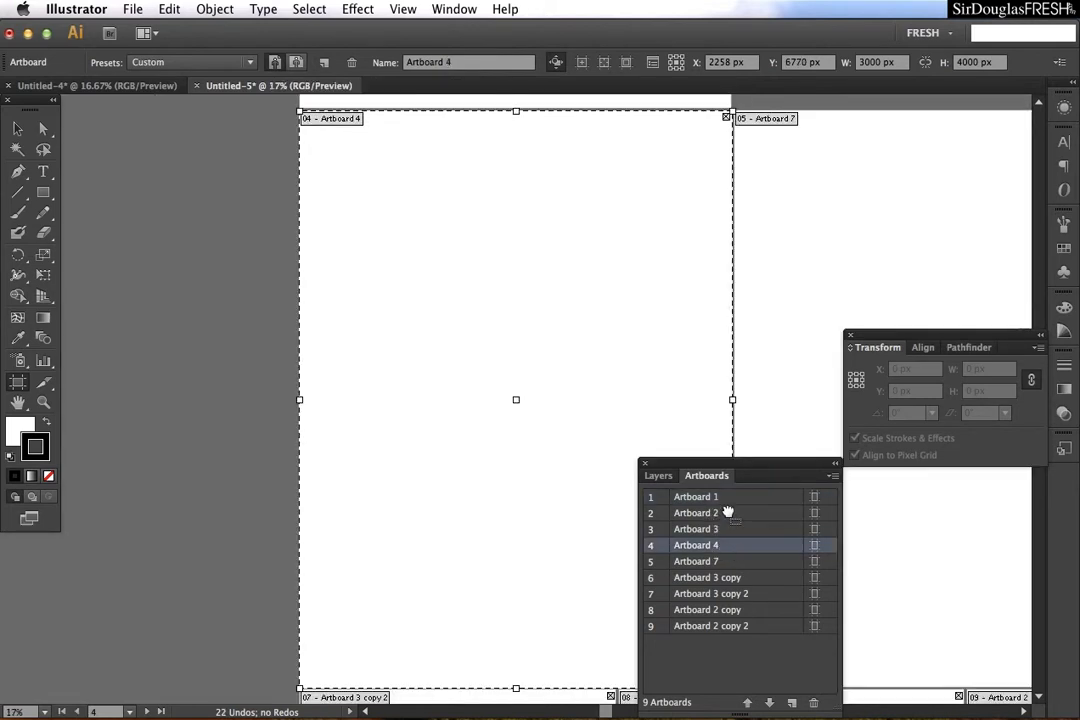
{"action": "left_click_drag", "start_coordinate": [728, 512], "coordinate": [725, 513]}
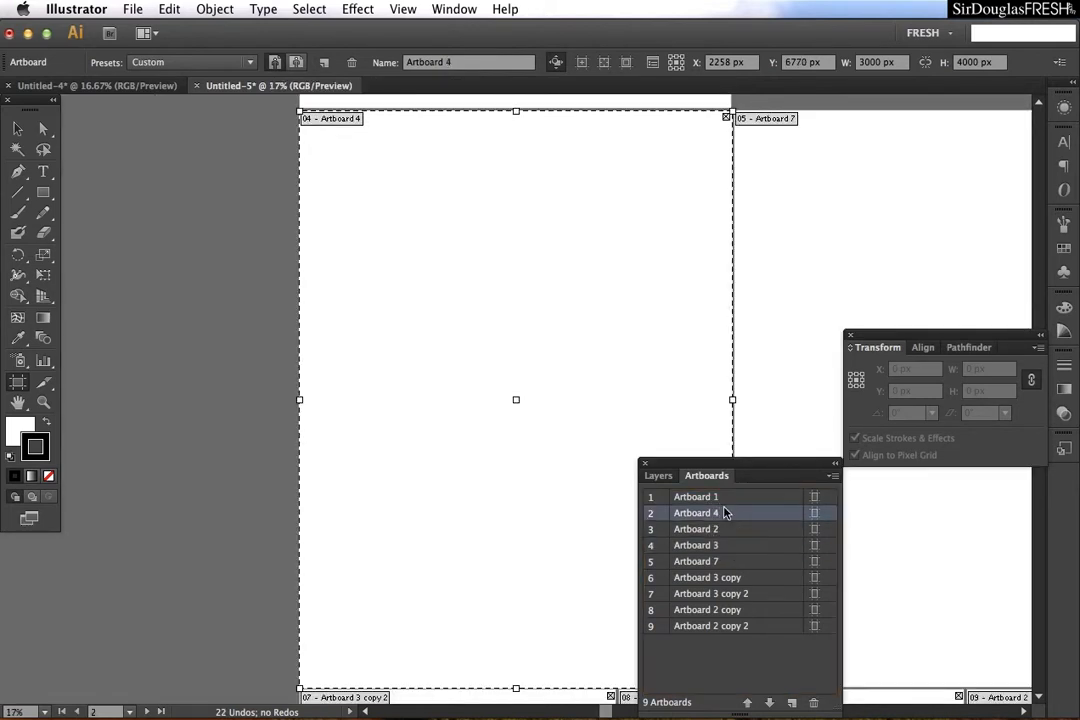
{"action": "scroll", "coordinate": [443, 445], "scroll_direction": "down", "scroll_amount": 1}
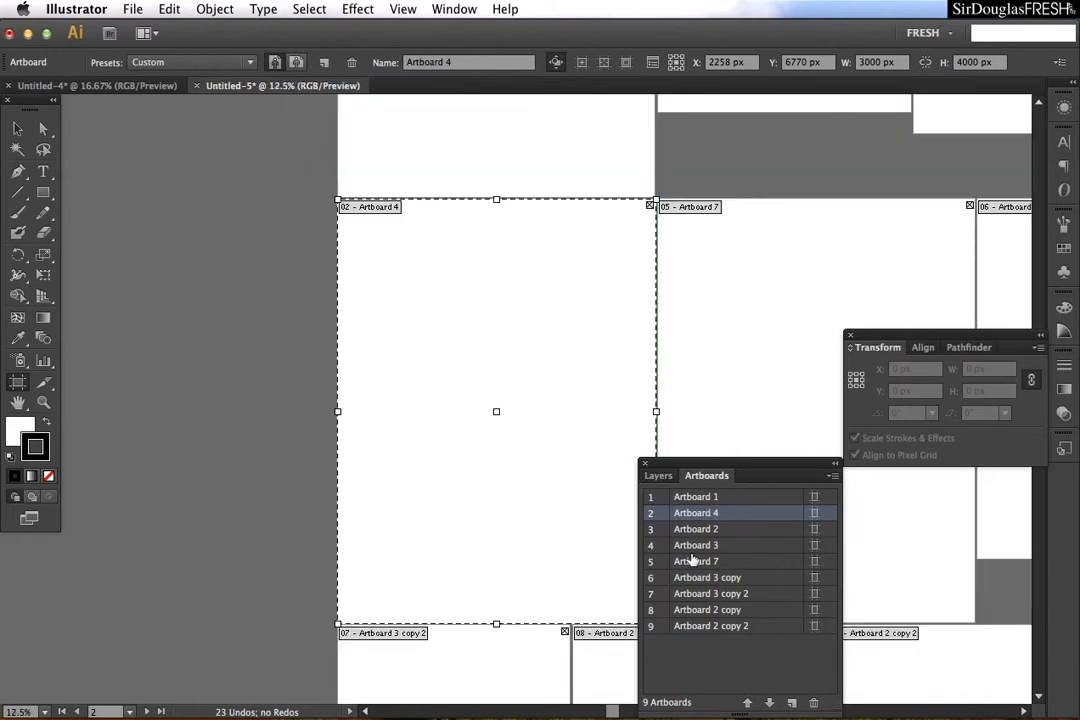
{"action": "left_click_drag", "start_coordinate": [694, 563], "coordinate": [692, 520]}
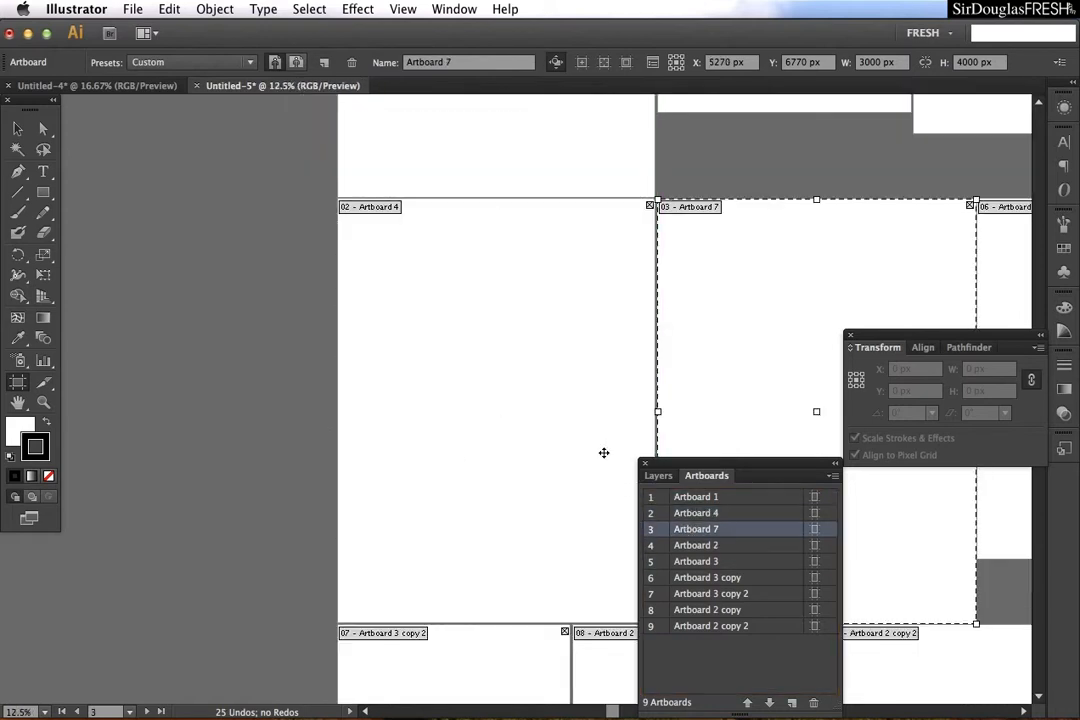
Step: Identify the remaining artboards by size and move Artboard 2 directly below Artboard 3 copy 2 in the artboard list
{"action": "key", "text": "super+minus"}
{"action": "key", "text": "super+minus"}
{"action": "key", "text": "super+minus"}
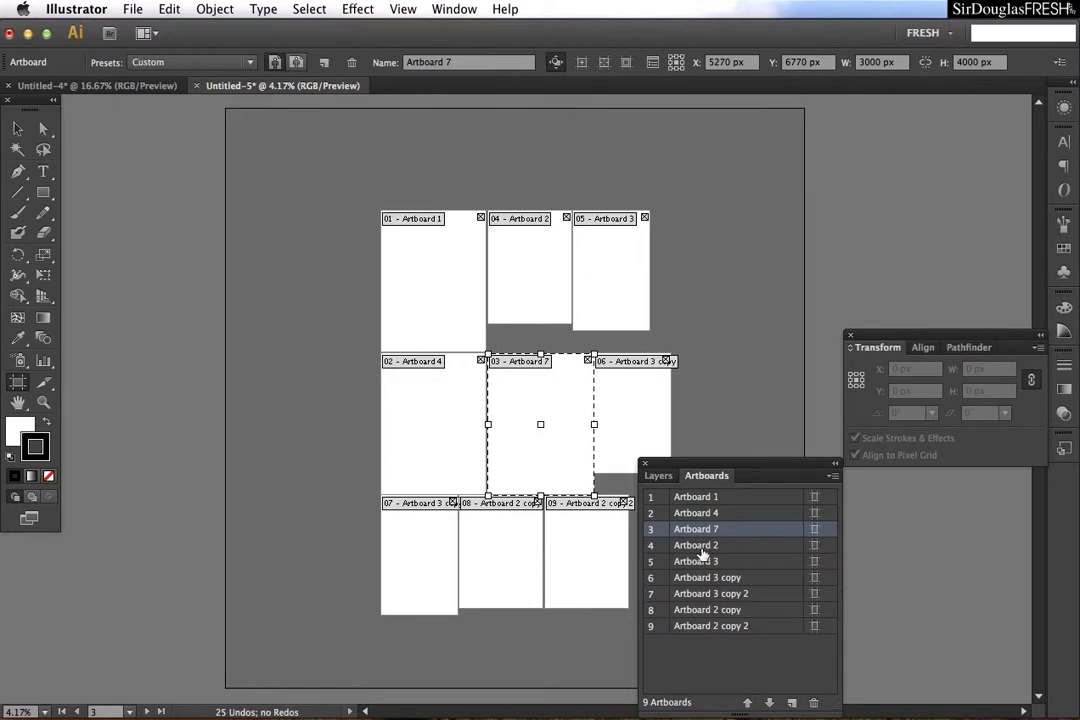
{"action": "left_click", "coordinate": [694, 551]}
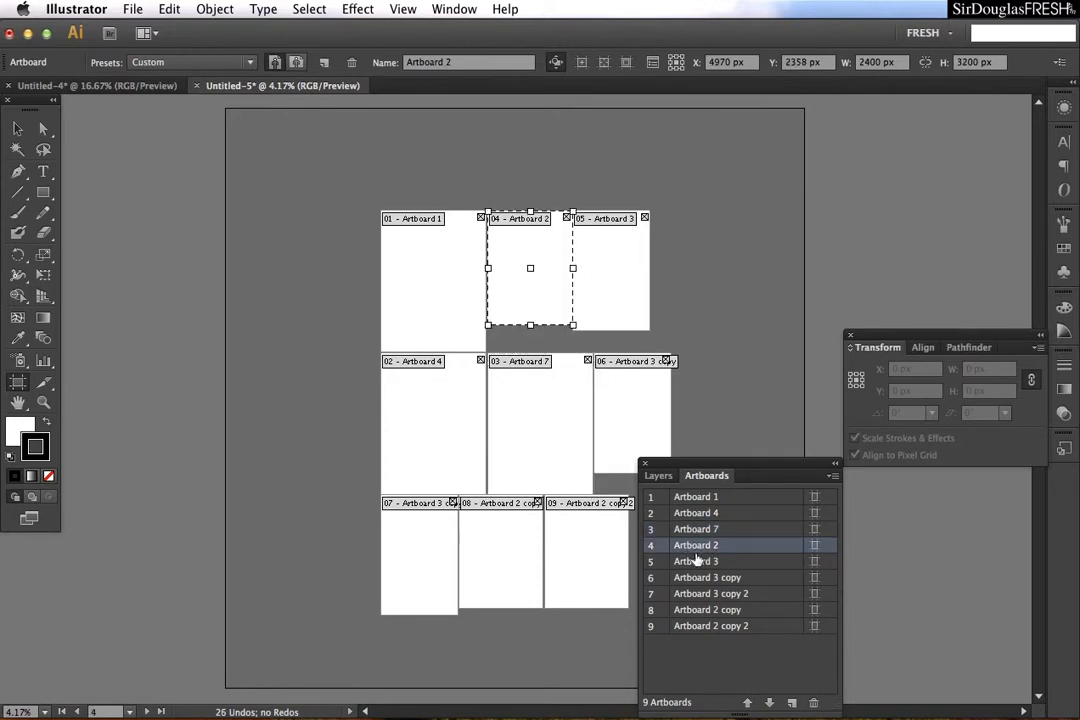
{"action": "left_click", "coordinate": [706, 579]}
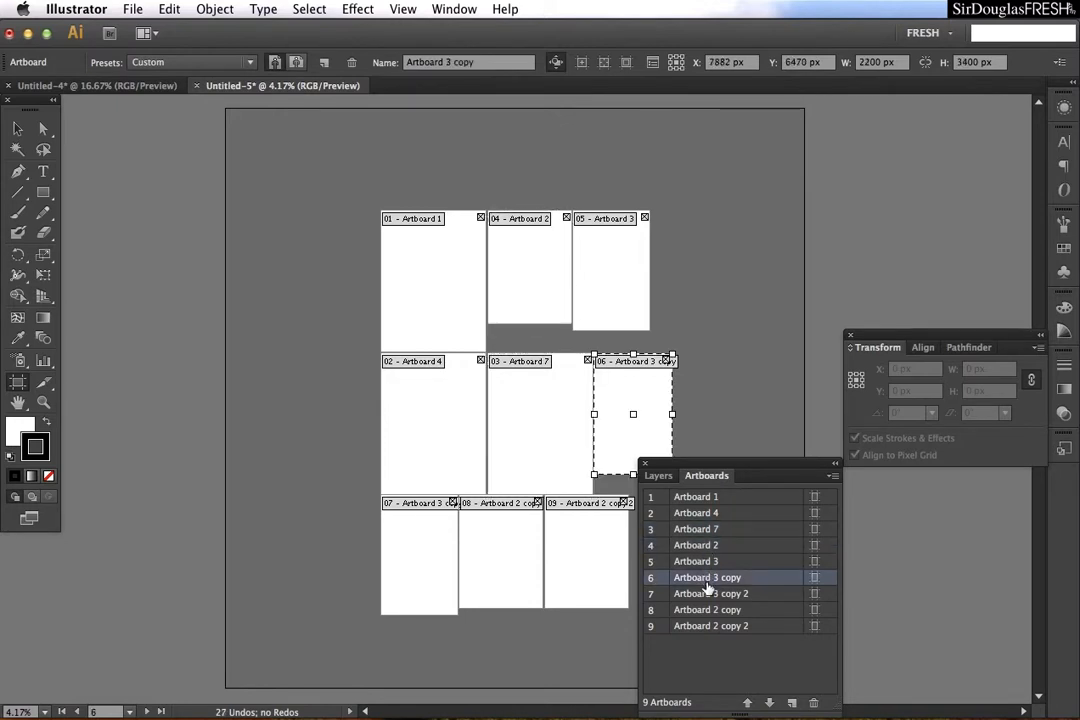
{"action": "left_click", "coordinate": [708, 595]}
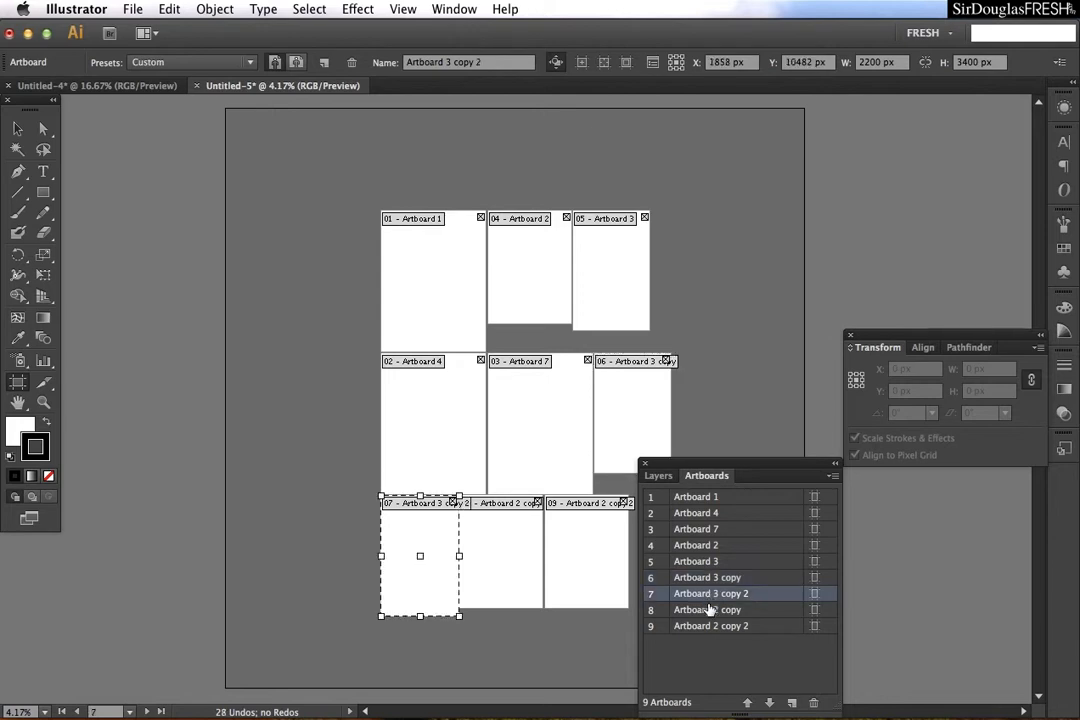
{"action": "left_click", "coordinate": [708, 609]}
{"action": "left_click", "coordinate": [706, 625]}
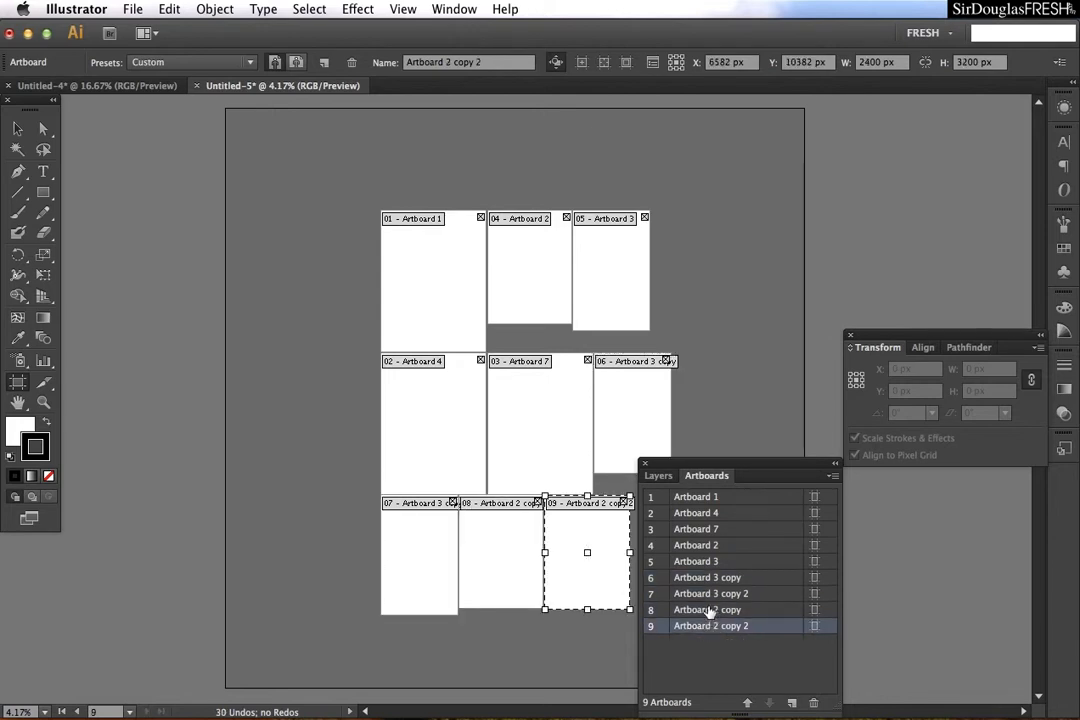
{"action": "left_click", "coordinate": [708, 609]}
{"action": "left_click_drag", "start_coordinate": [706, 556], "coordinate": [712, 597]}
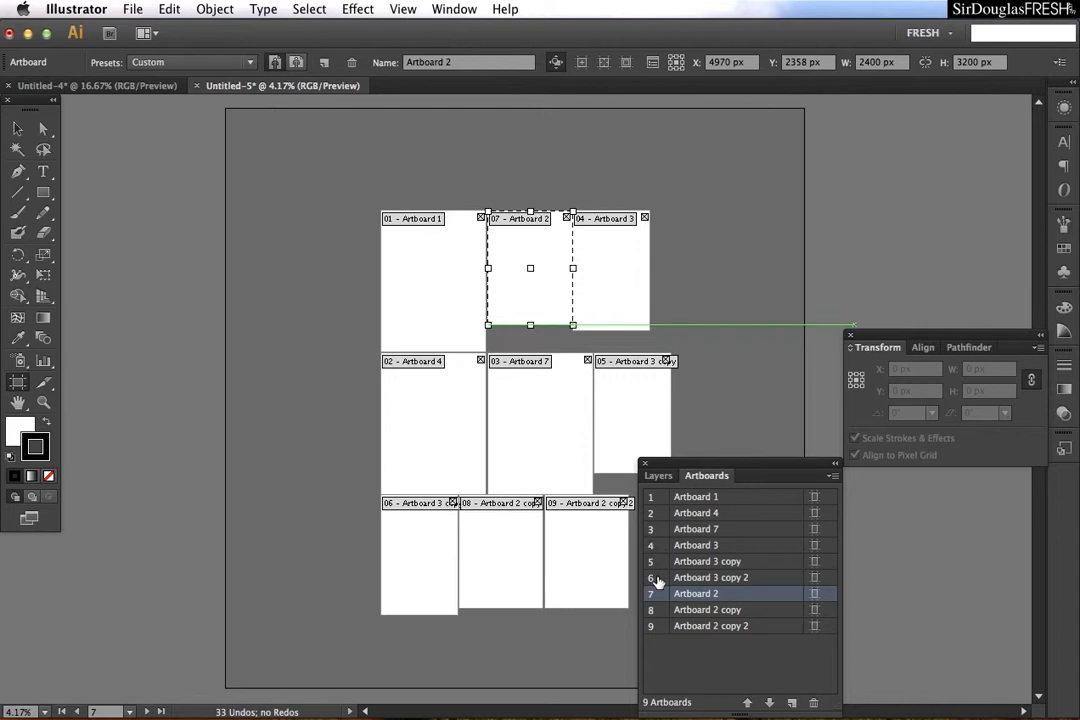
Step: Rearrange the reordered artboards in a grid by row, using 3 columns and 12 px spacing
{"action": "left_click", "coordinate": [832, 479]}
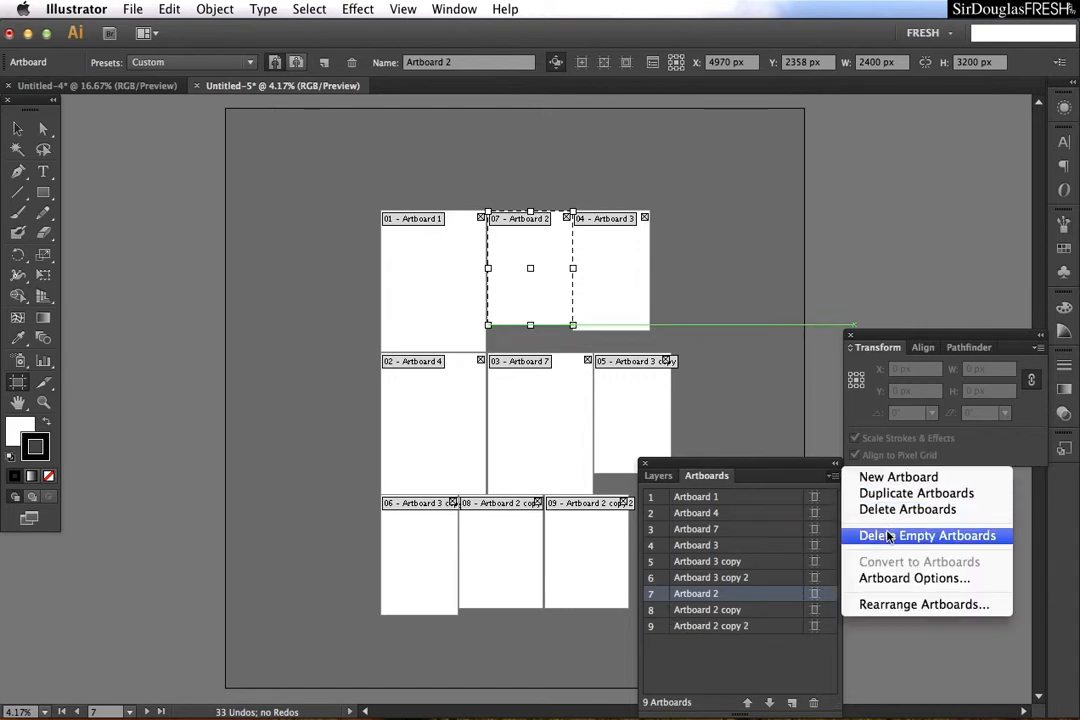
{"action": "left_click", "coordinate": [887, 605]}
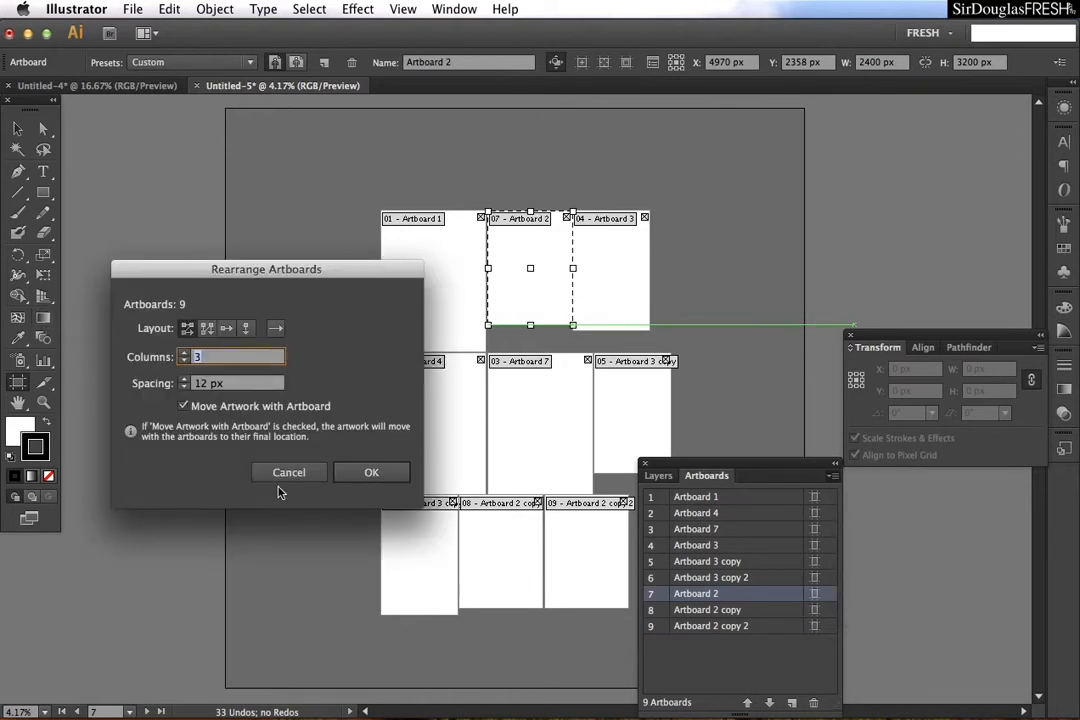
{"action": "left_click", "coordinate": [347, 472]}
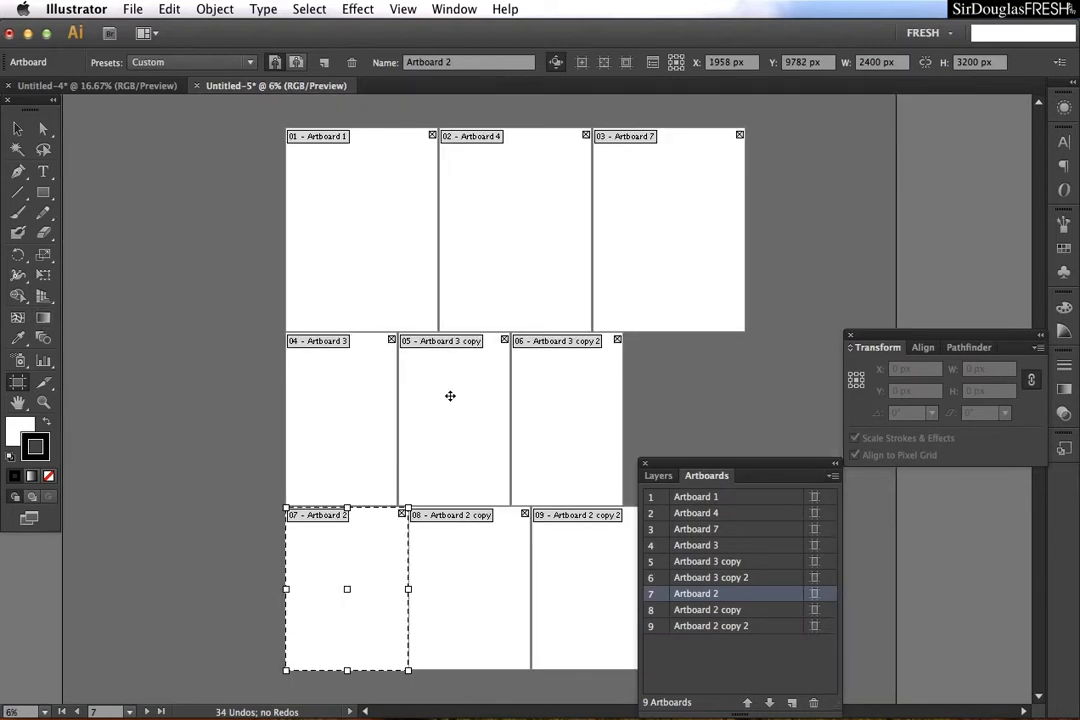
Step: Examine the three rows of rearranged artboards for matching sizes and column alignment
{"action": "scroll", "coordinate": [540, 352], "scroll_direction": "up", "scroll_amount": 3}
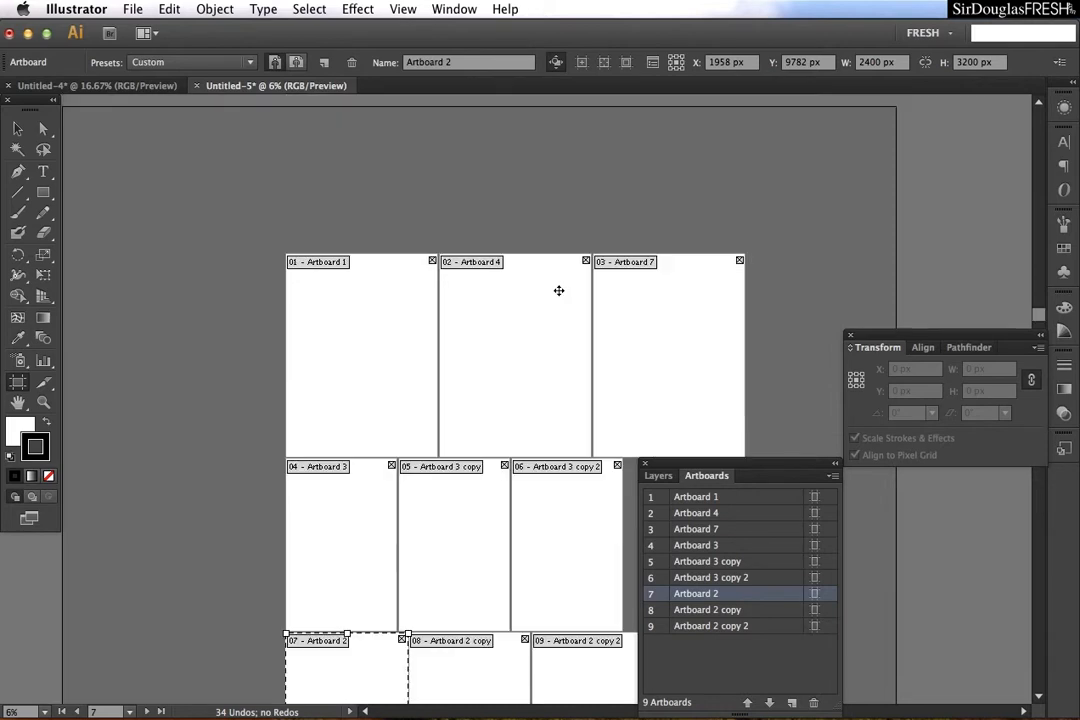
{"action": "scroll", "coordinate": [559, 292], "scroll_direction": "down", "scroll_amount": 2}
{"action": "key", "text": "super+minus"}
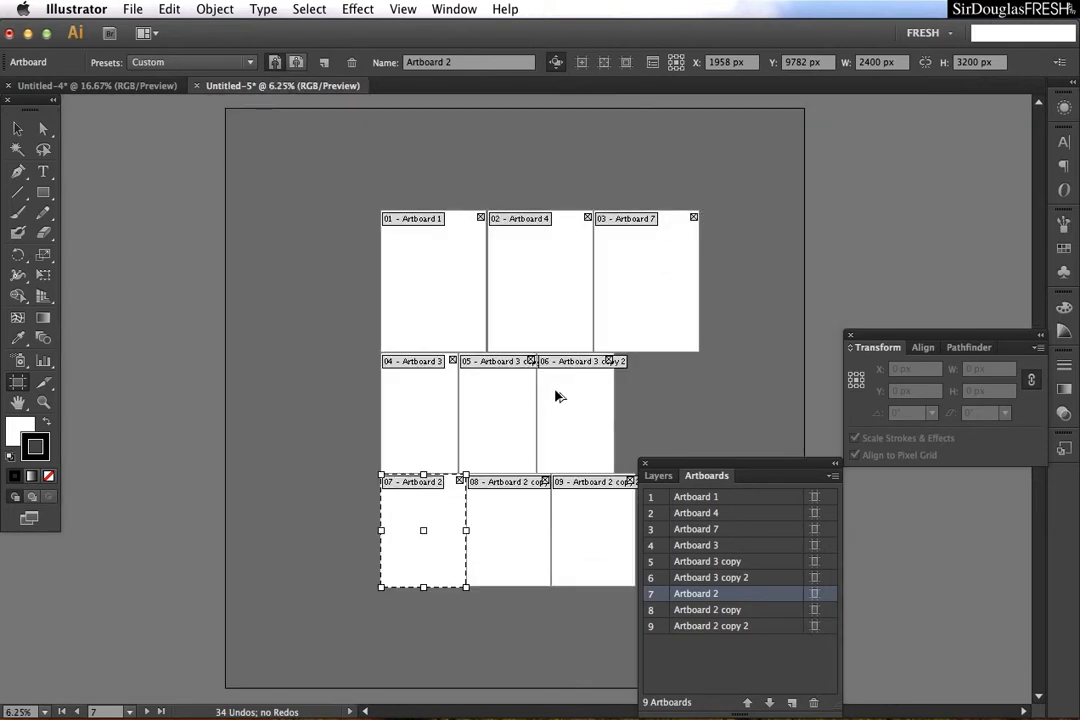
{"action": "scroll", "coordinate": [673, 406], "scroll_direction": "down", "scroll_amount": 8}
{"action": "scroll", "coordinate": [606, 380], "scroll_direction": "up", "scroll_amount": 7}
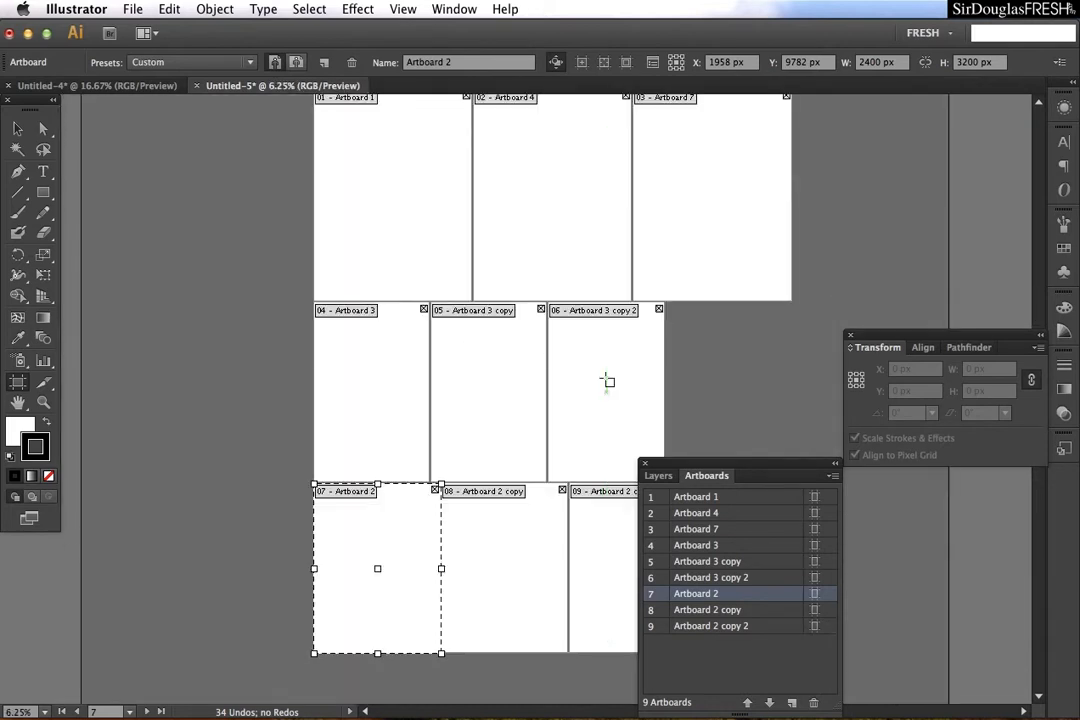
{"action": "scroll", "coordinate": [606, 380], "scroll_direction": "up", "scroll_amount": 6}
{"action": "scroll", "coordinate": [606, 381], "scroll_direction": "down", "scroll_amount": 9}
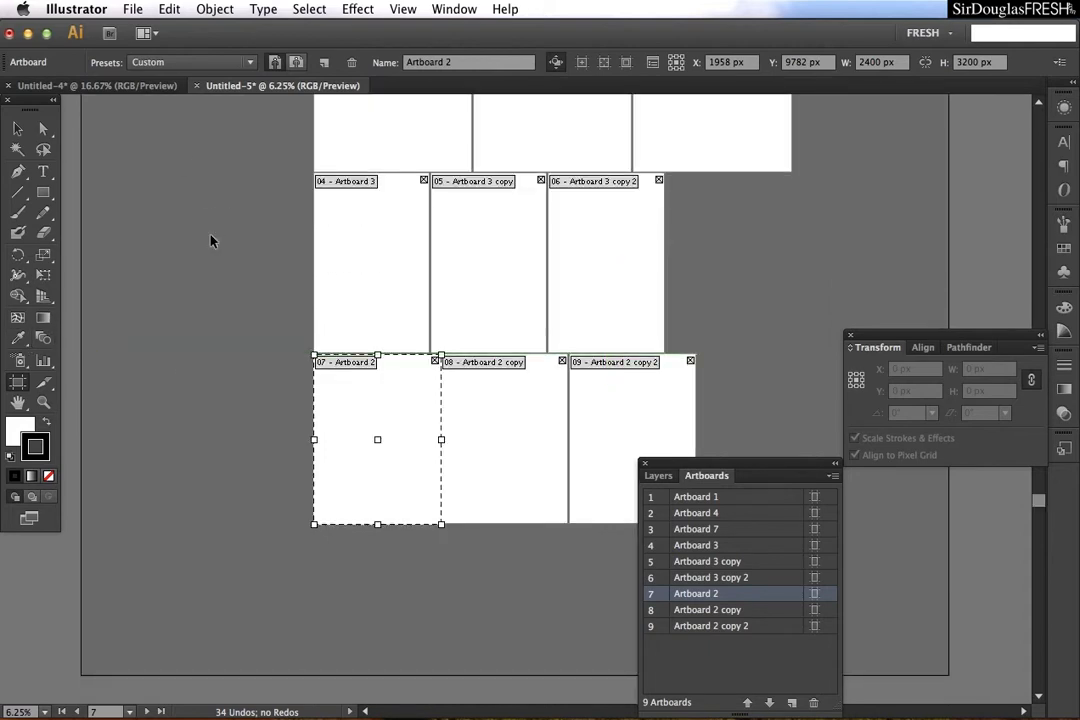
Step: Show the rulers, place a vertical guide at Artboard 4's left edge, and align Artboard 3 copy and Artboard 2 copy to it
{"action": "key", "text": "super+r"}
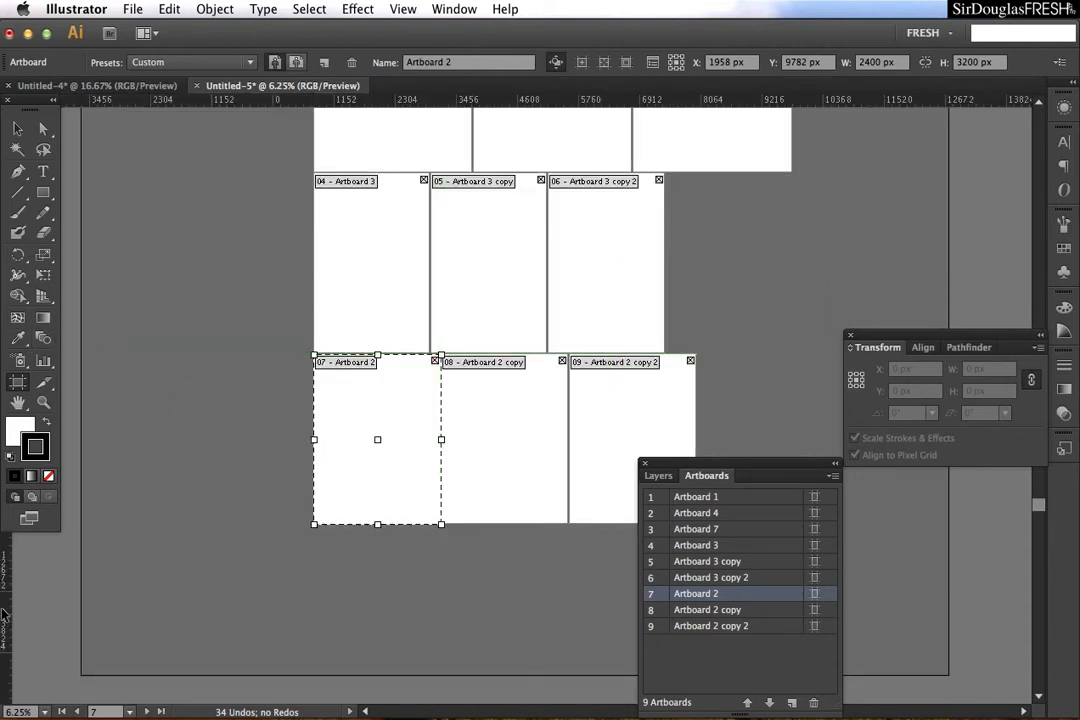
{"action": "left_click_drag", "start_coordinate": [5, 560], "coordinate": [472, 166]}
{"action": "mouse_move", "coordinate": [529, 266]}
{"action": "left_mouse_down"}
{"action": "mouse_move", "coordinate": [552, 250]}
{"action": "mouse_move", "coordinate": [530, 258]}
{"action": "mouse_move", "coordinate": [538, 265]}
{"action": "left_mouse_up"}
{"action": "mouse_move", "coordinate": [542, 403]}
{"action": "left_mouse_down"}
{"action": "mouse_move", "coordinate": [562, 403]}
{"action": "mouse_move", "coordinate": [541, 404]}
{"action": "left_mouse_up"}
Step: Align Artboard 2 copy 2 and Artboard 3 copy 2 with Artboard 7's left edge, adding a vertical guide there at about X 6762 px
{"action": "left_click_drag", "start_coordinate": [644, 388], "coordinate": [709, 382]}
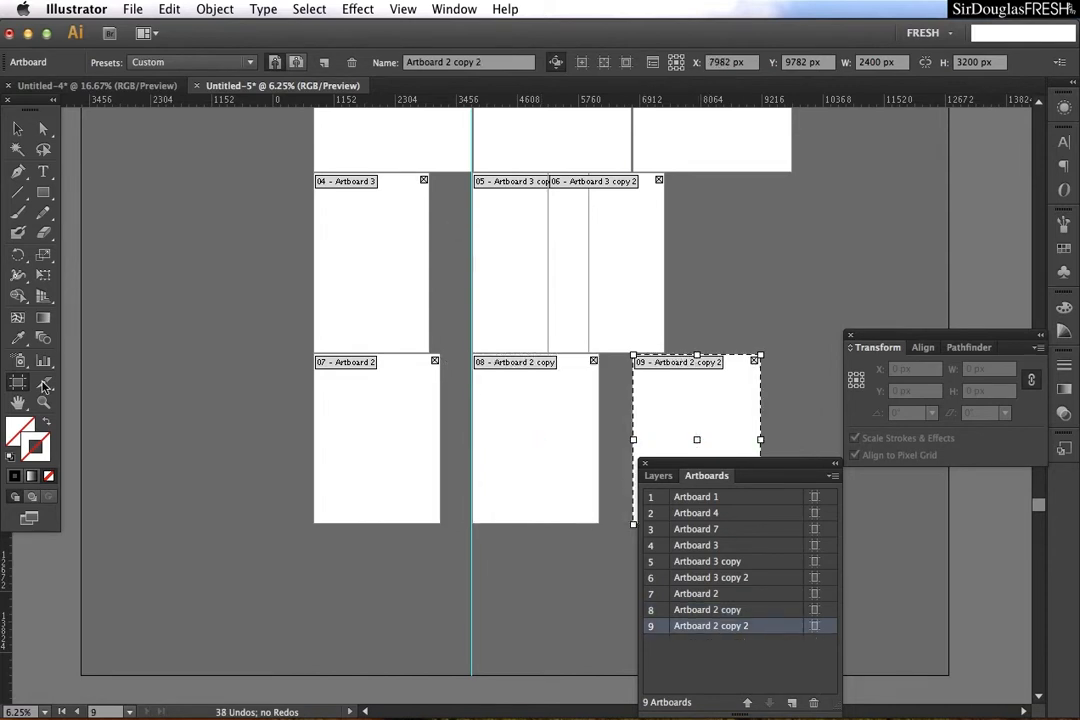
{"action": "left_click", "coordinate": [630, 392]}
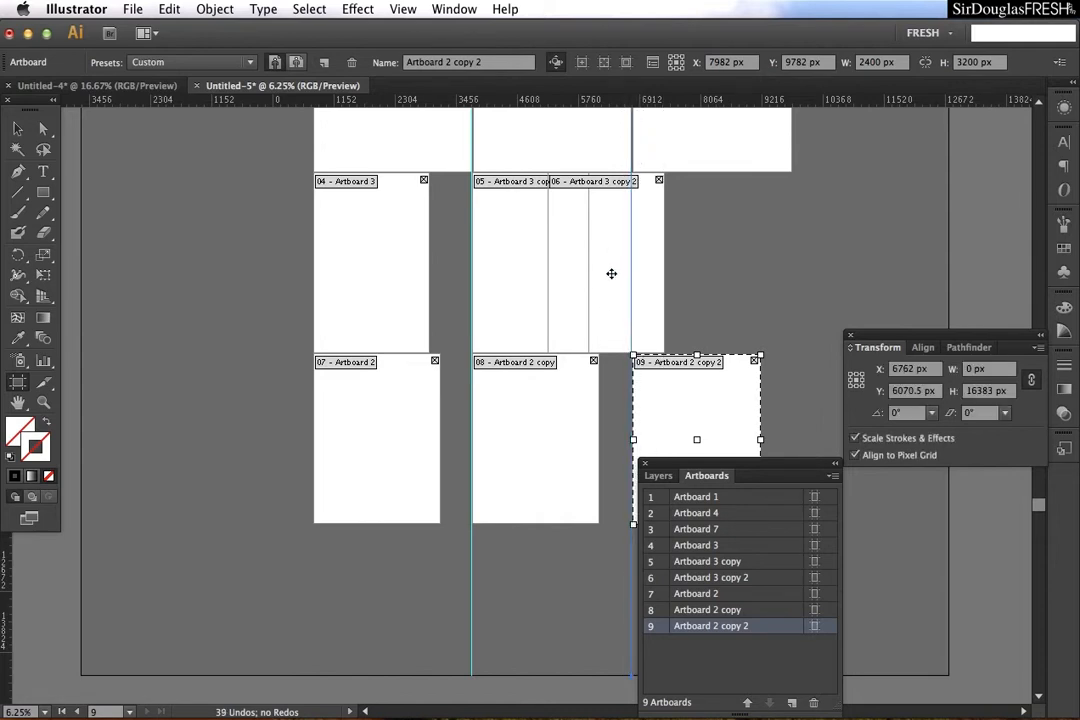
{"action": "left_click_drag", "start_coordinate": [595, 277], "coordinate": [682, 272]}
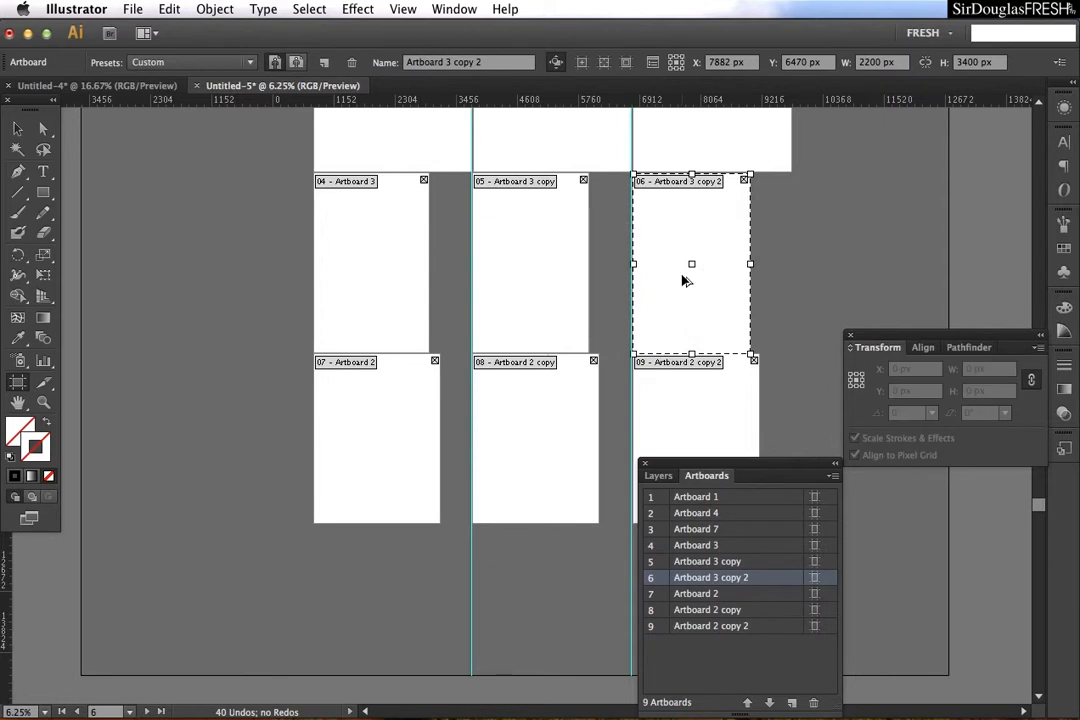
Step: Examine the aligned artboard grid and its two column guides as a whole and up close
{"action": "key", "text": "super+minus"}
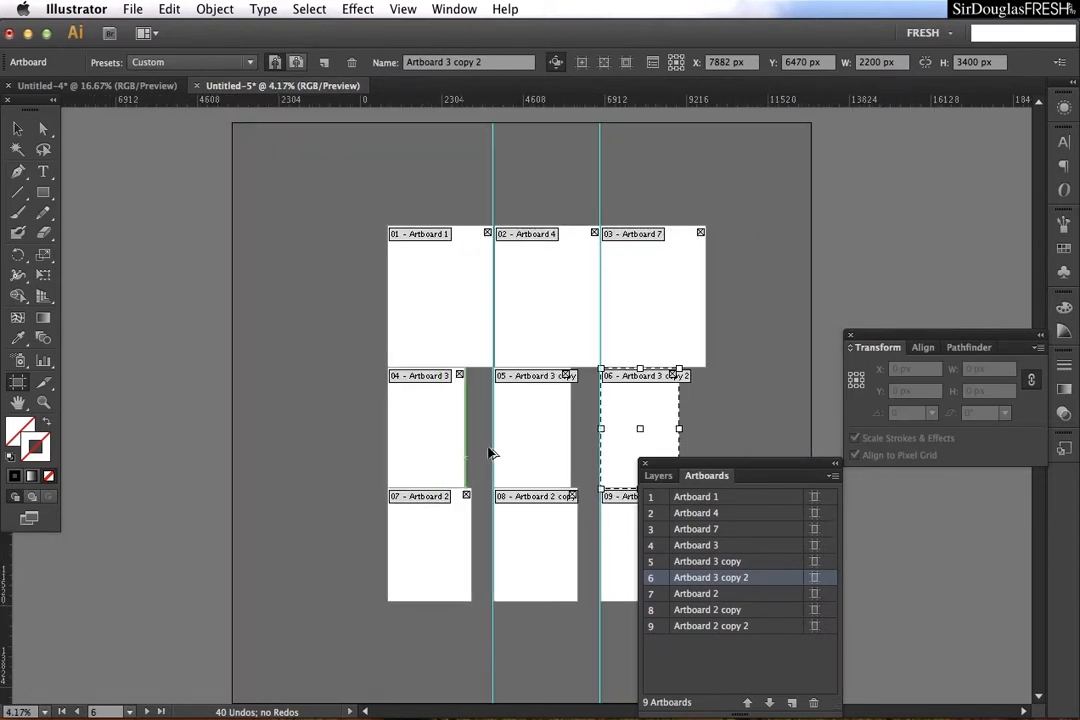
{"action": "key", "text": "super+equal"}
{"action": "scroll", "coordinate": [615, 330], "scroll_direction": "up", "scroll_amount": 10}
{"action": "scroll", "coordinate": [605, 365], "scroll_direction": "down", "scroll_amount": 5}
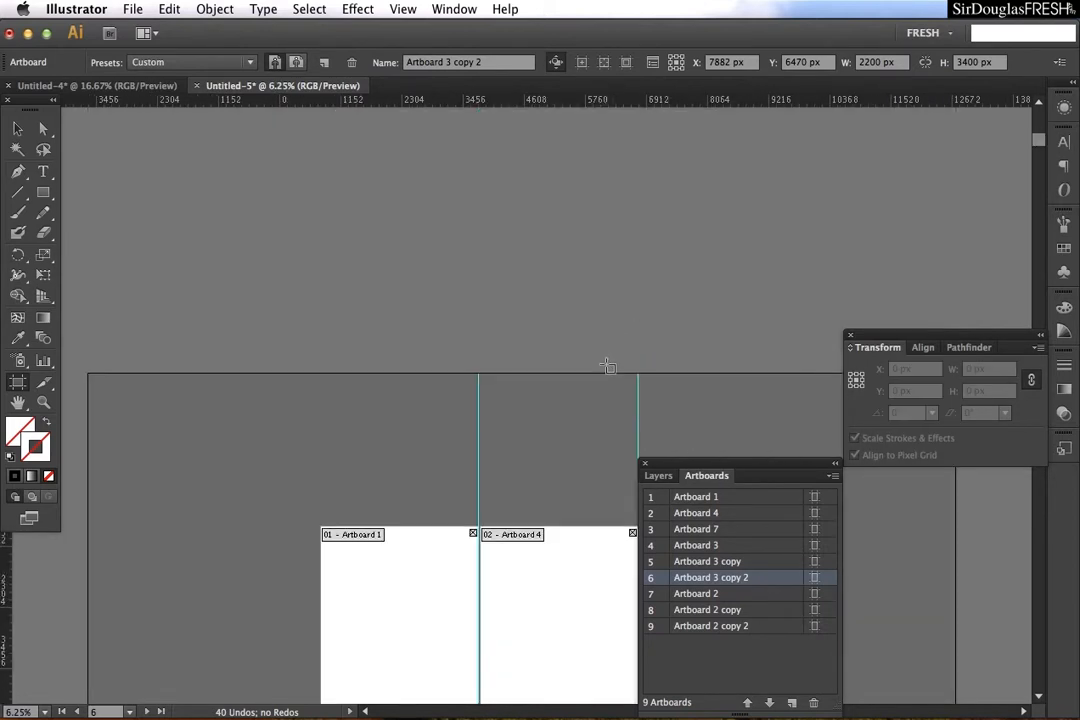
{"action": "scroll", "coordinate": [610, 345], "scroll_direction": "down", "scroll_amount": 5}
{"action": "scroll", "coordinate": [617, 337], "scroll_direction": "up", "scroll_amount": 5}
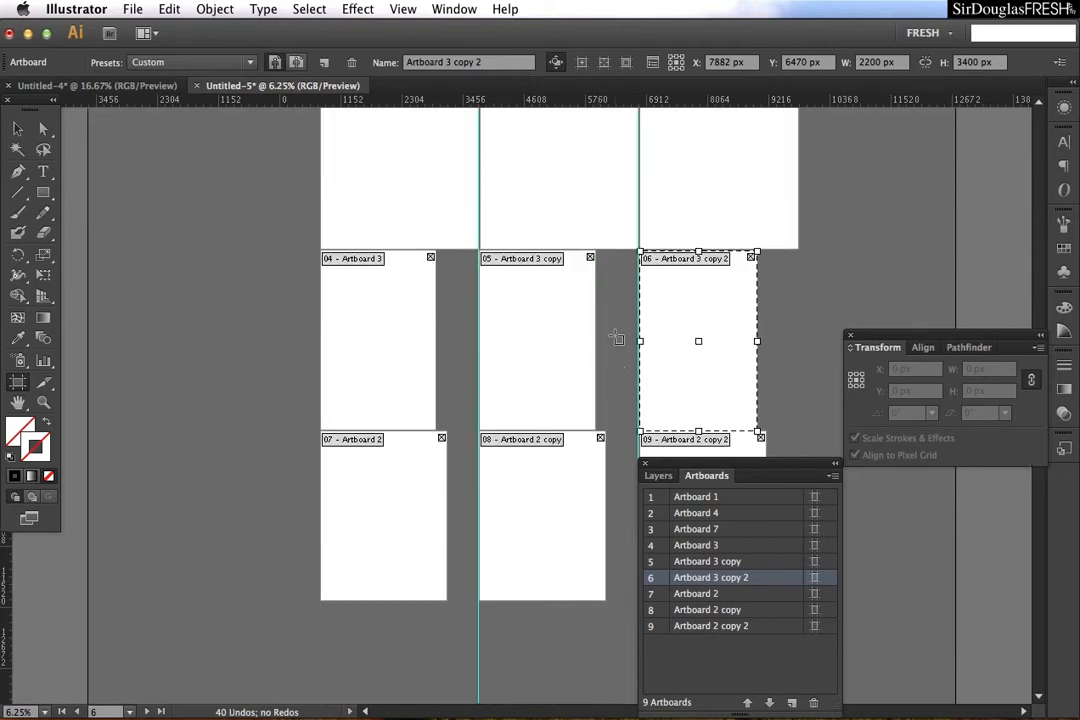
{"action": "key", "text": "super+equal"}
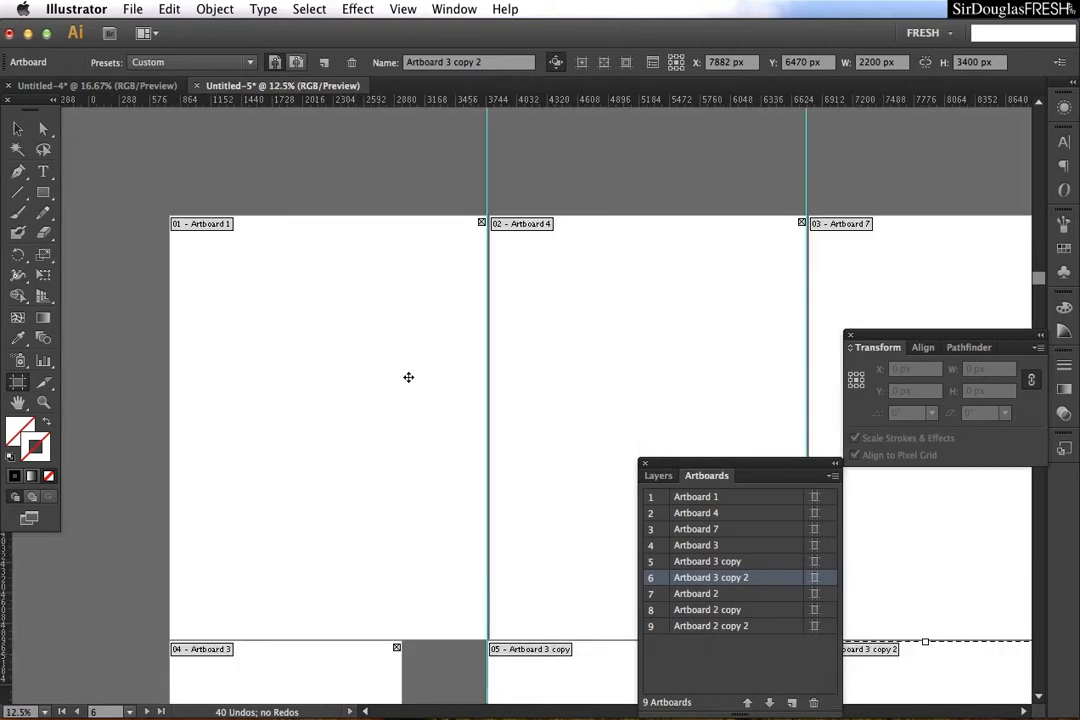
Step: Switch to the Untitled-4 document, then select and copy all of its LOVE YOURSELF lettering artwork
{"action": "left_click", "coordinate": [65, 87]}
{"action": "key", "text": "super+0"}
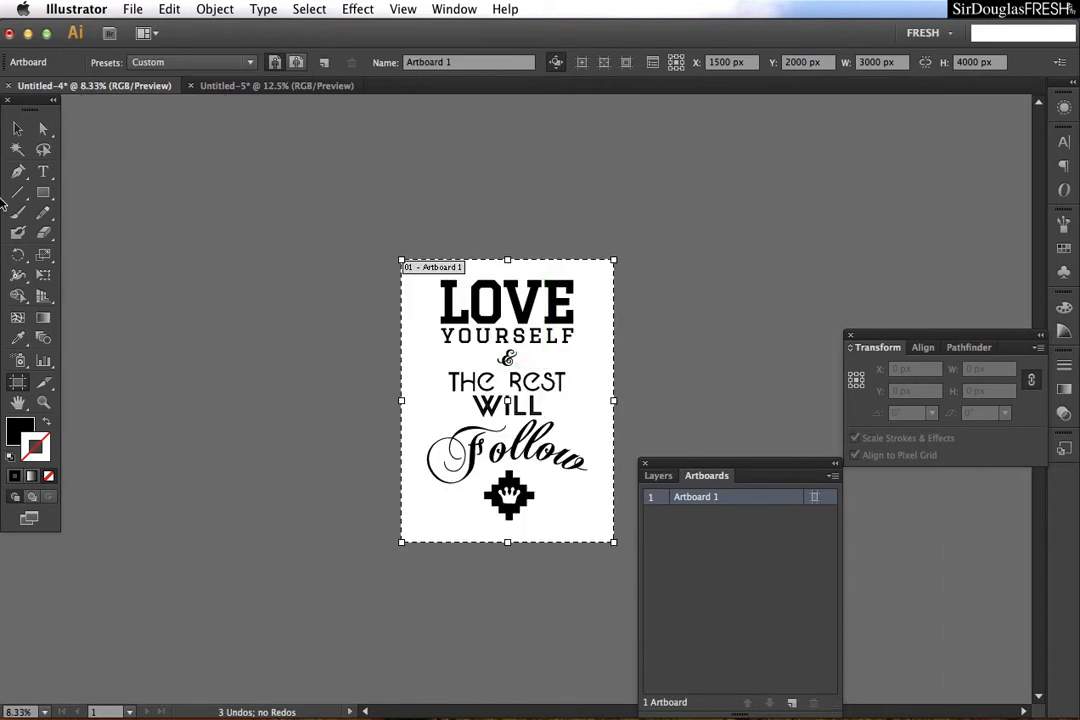
{"action": "left_click", "coordinate": [19, 130]}
{"action": "left_click_drag", "start_coordinate": [388, 556], "coordinate": [646, 202]}
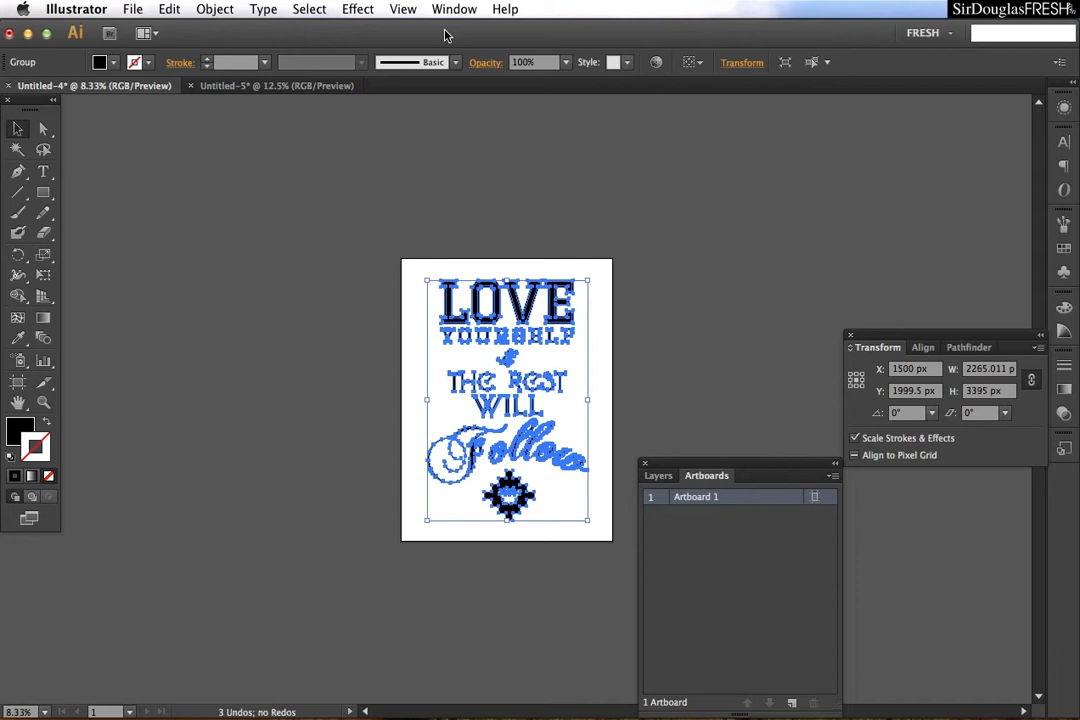
Step: Paste the copied lettering into Untitled-5 and move it onto Artboard 1
{"action": "left_click", "coordinate": [305, 85]}
{"action": "scroll", "coordinate": [395, 385], "scroll_direction": "down", "scroll_amount": 1}
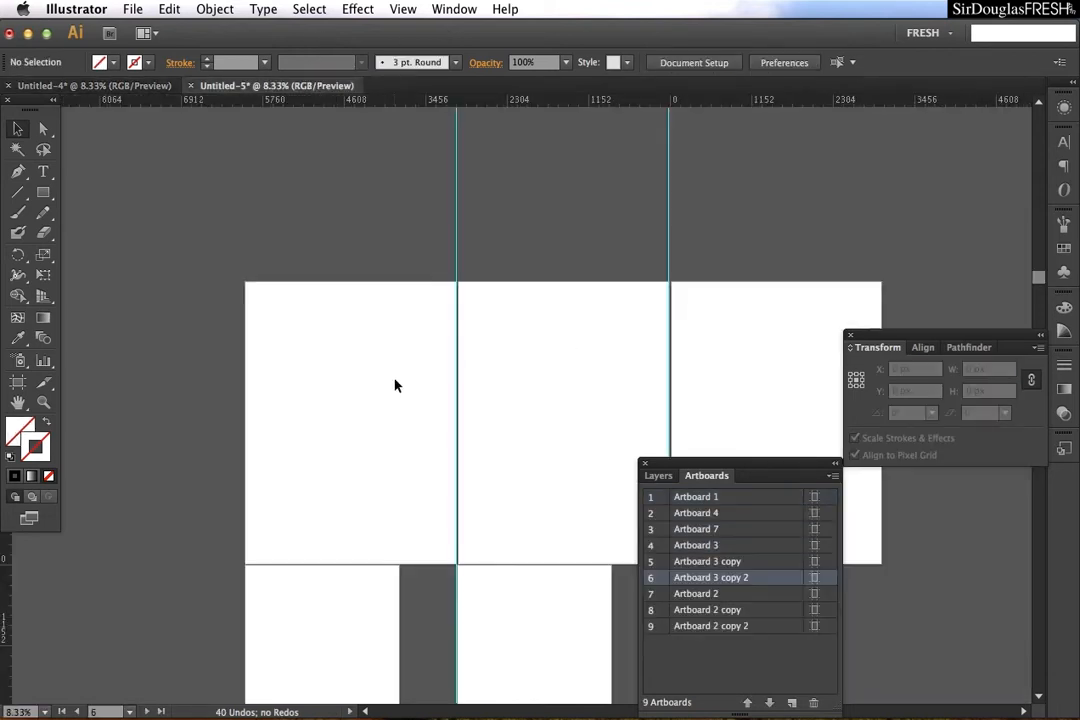
{"action": "left_click", "coordinate": [377, 390]}
{"action": "key", "text": "super+v"}
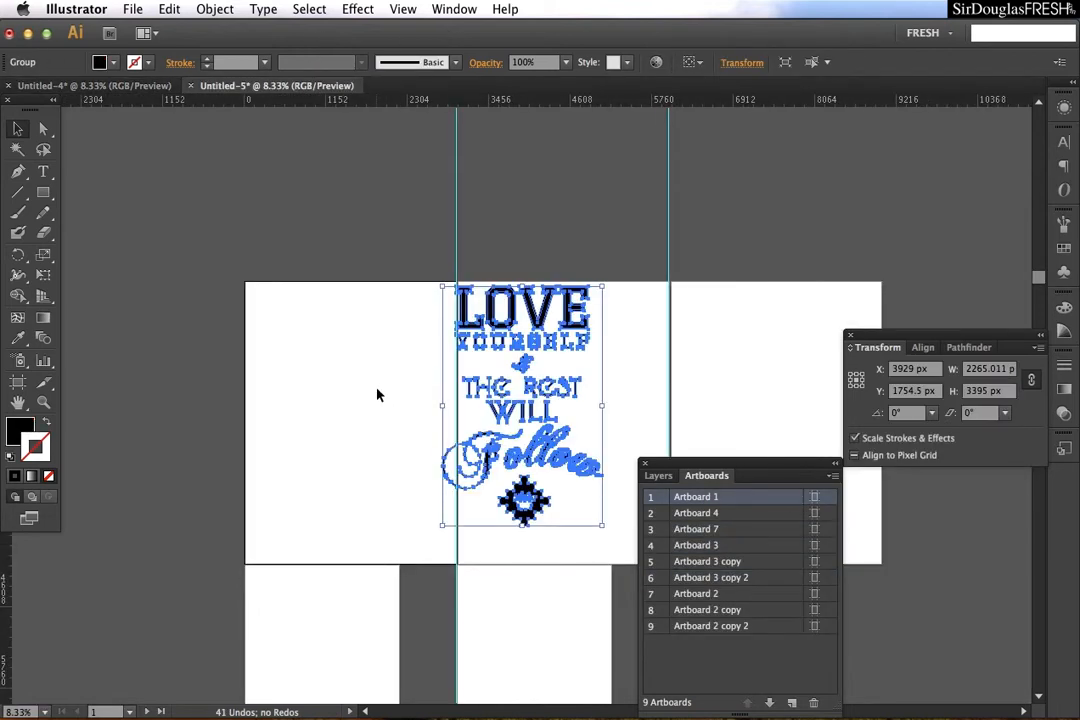
{"action": "left_click_drag", "start_coordinate": [394, 408], "coordinate": [371, 413]}
{"action": "left_click_drag", "start_coordinate": [524, 407], "coordinate": [350, 442]}
Step: Duplicate the lettering from Artboard 1 onto Artboard 3, and from there onto Artboard 2 in the row below
{"action": "scroll", "coordinate": [321, 482], "scroll_direction": "down", "scroll_amount": 10}
{"action": "scroll", "coordinate": [325, 374], "scroll_direction": "up", "scroll_amount": 10}
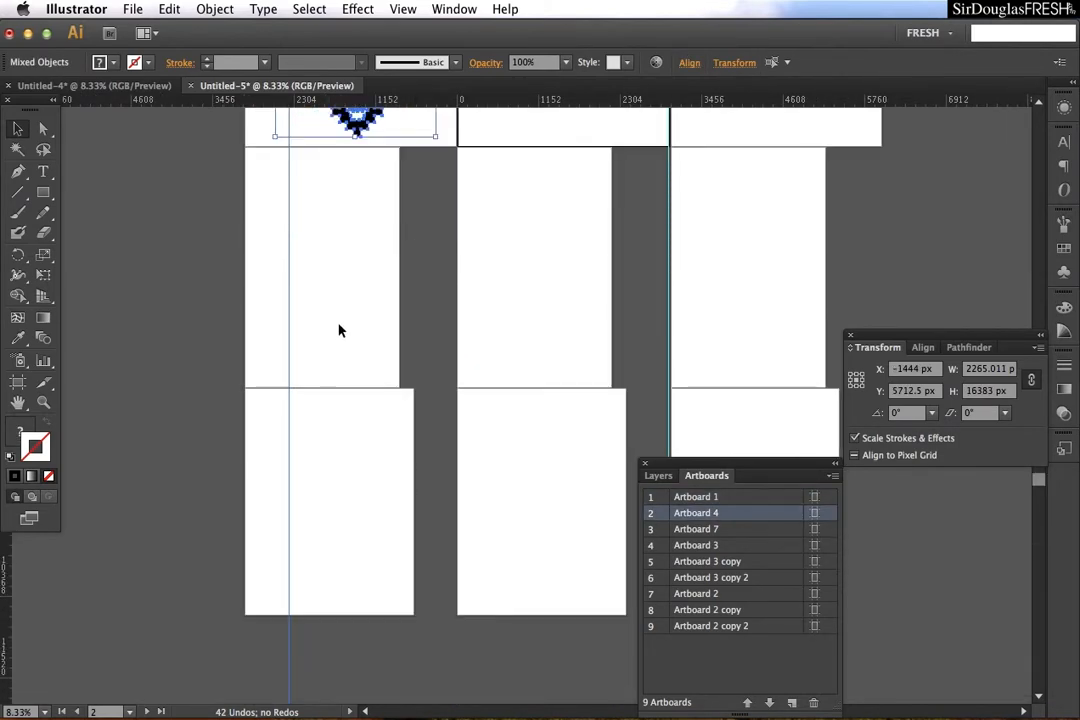
{"action": "scroll", "coordinate": [345, 425], "scroll_direction": "down", "scroll_amount": 5}
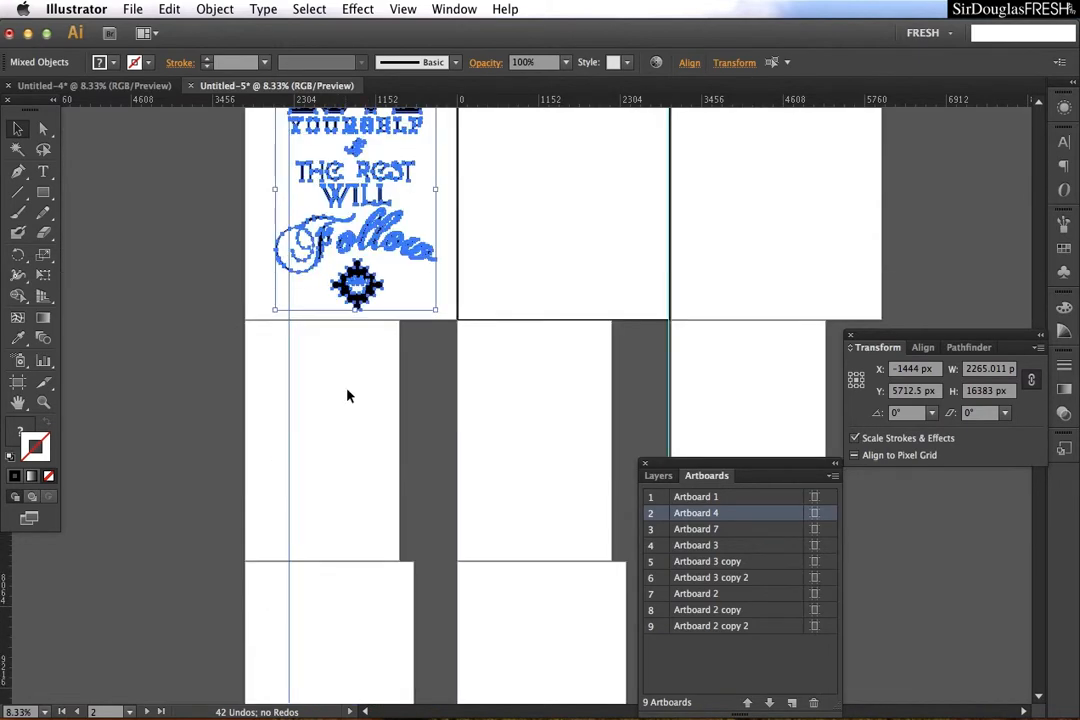
{"action": "left_click_drag", "start_coordinate": [339, 252], "coordinate": [344, 538]}
{"action": "scroll", "coordinate": [342, 507], "scroll_direction": "down", "scroll_amount": 3}
{"action": "left_click_drag", "start_coordinate": [321, 327], "coordinate": [316, 581]}
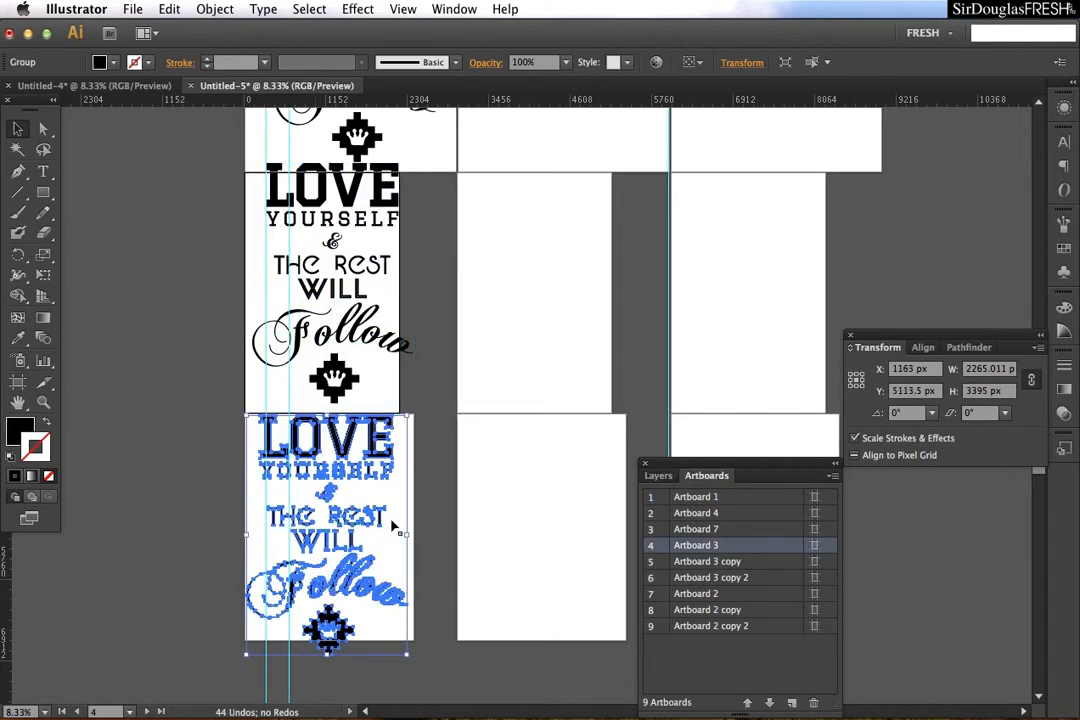
Step: Delete the vertical guides from the artboard grid while keeping the three lettering groups
{"action": "key", "text": "super+minus"}
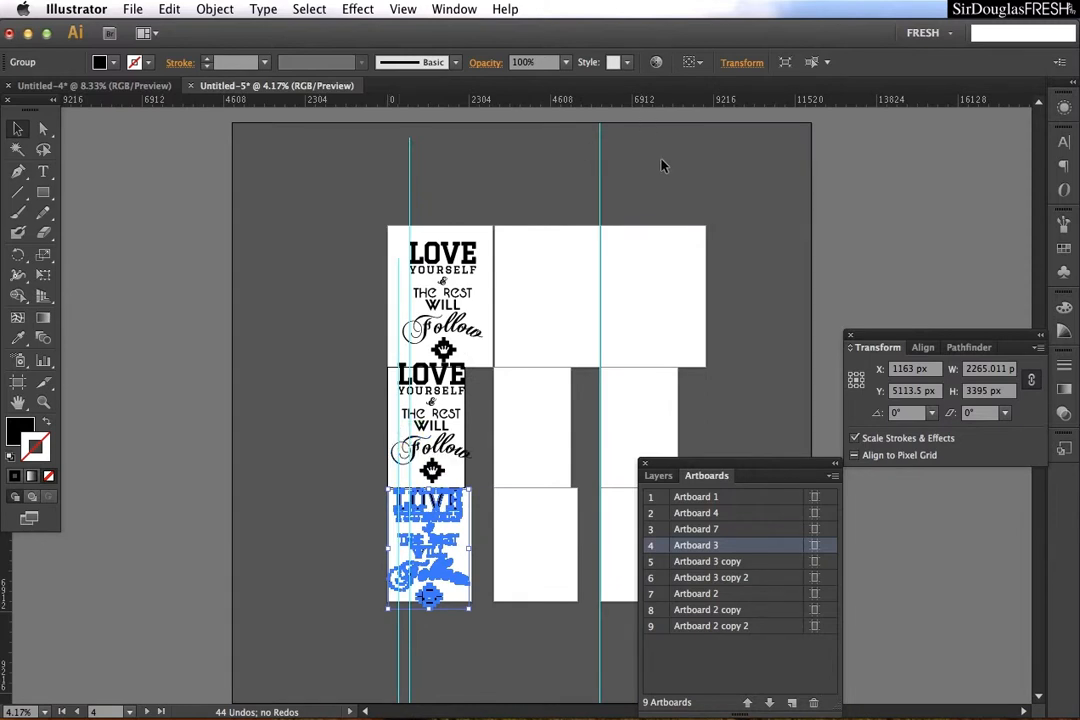
{"action": "left_click_drag", "start_coordinate": [200, 192], "coordinate": [217, 201]}
{"action": "key", "text": "Delete"}
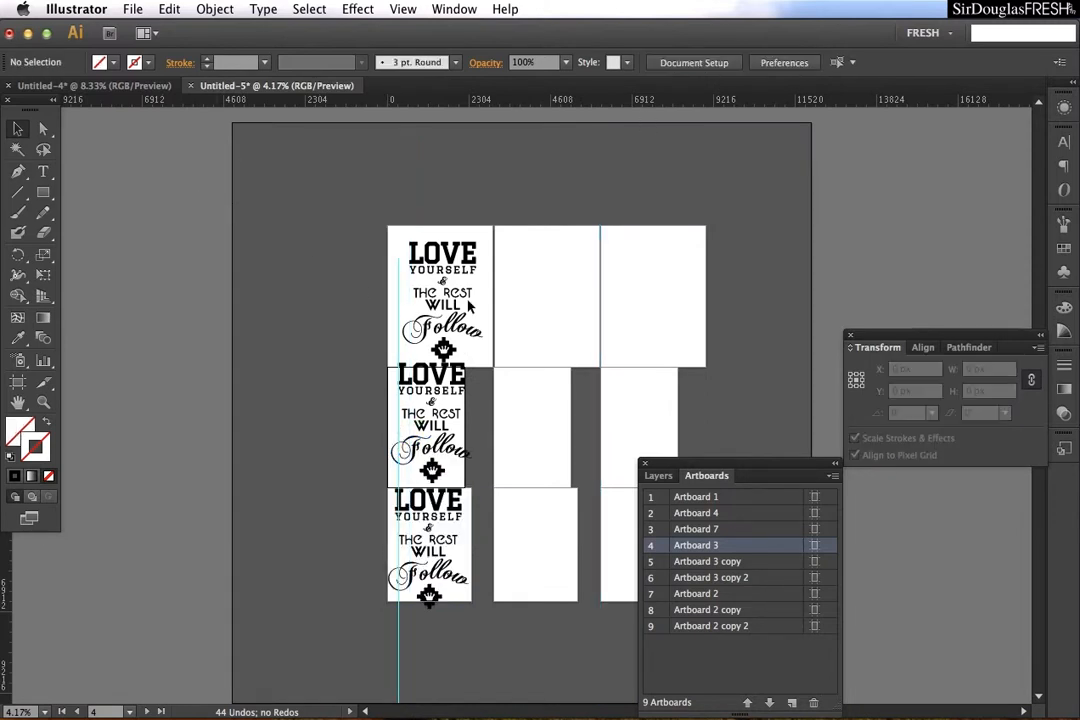
{"action": "left_click_drag", "start_coordinate": [338, 654], "coordinate": [338, 651]}
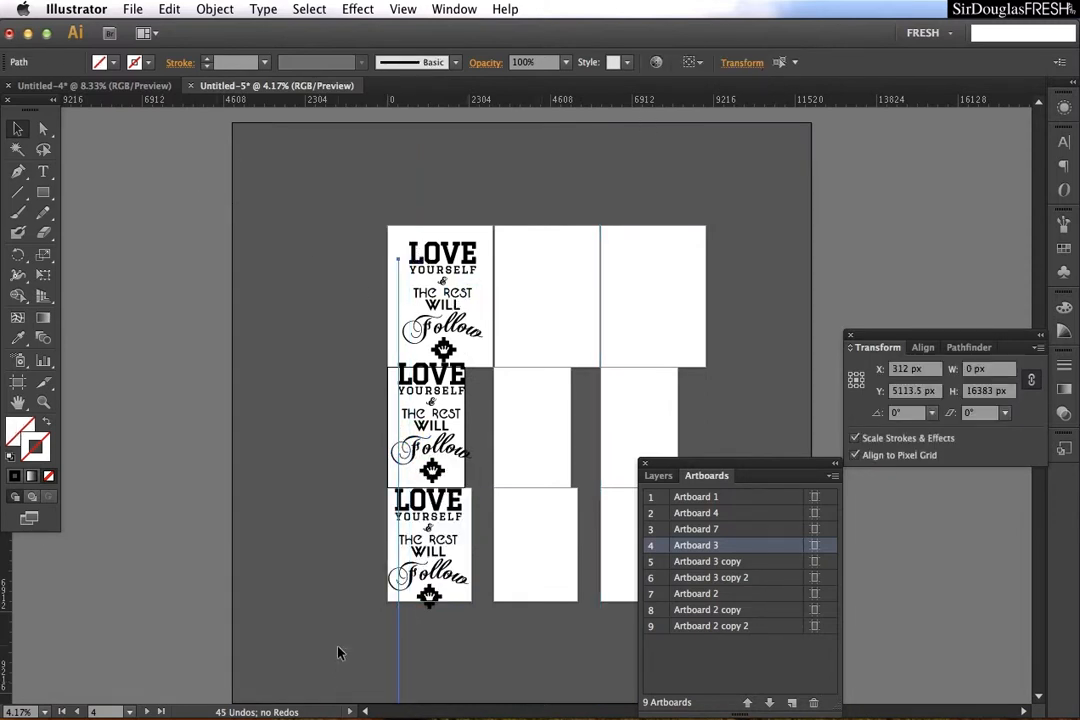
{"action": "key", "text": "Delete"}
Step: Set the X position of the lettering on Artboard 1 to 1500 px
{"action": "key", "text": "super+plus"}
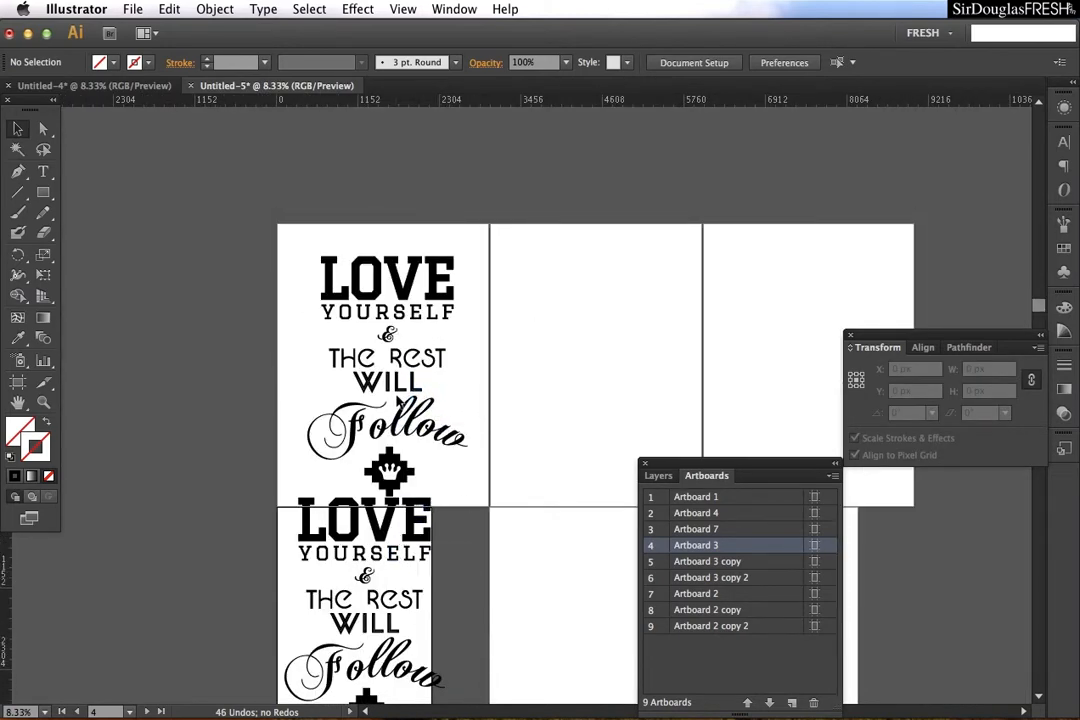
{"action": "left_click", "coordinate": [365, 330]}
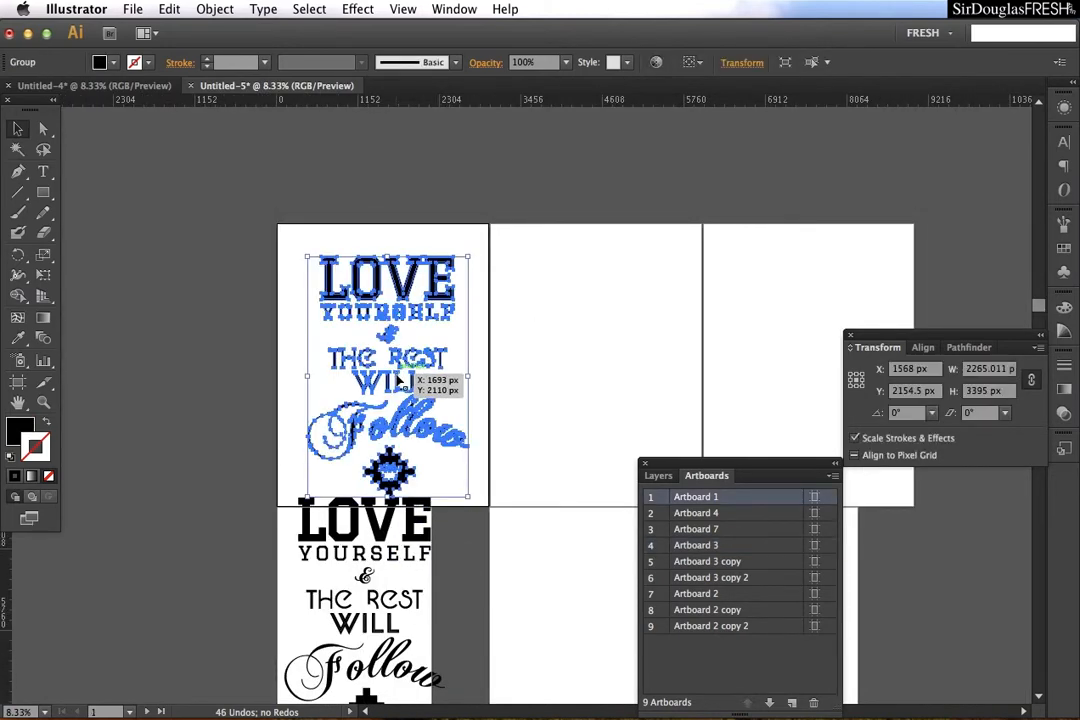
{"action": "double_click", "coordinate": [906, 370]}
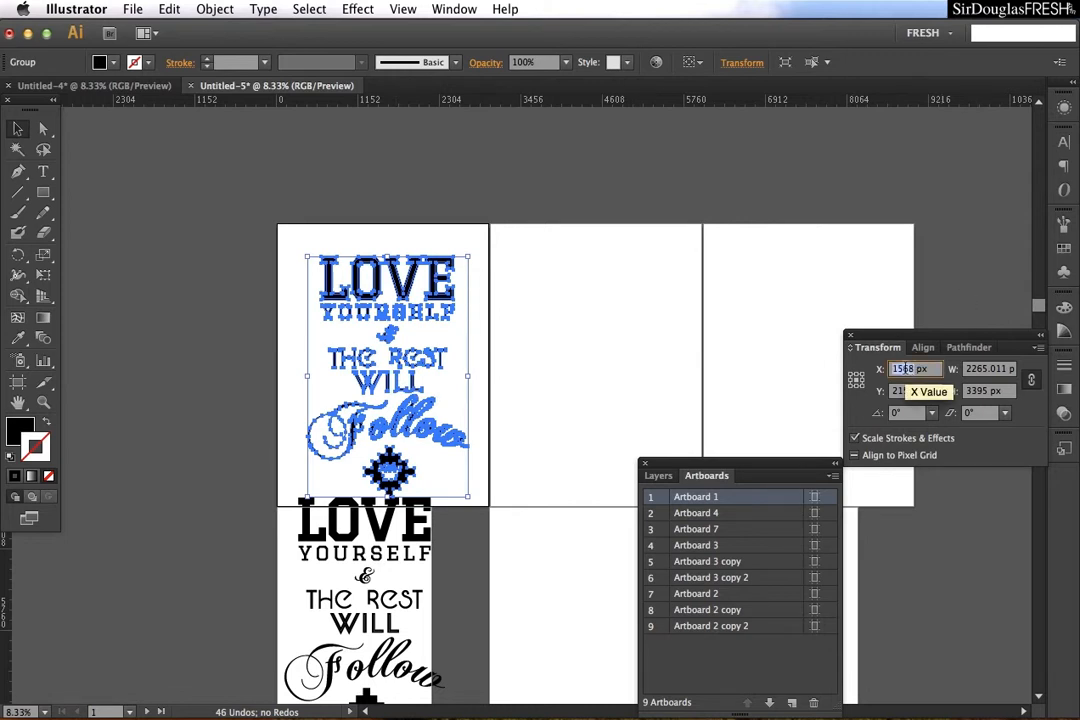
{"action": "type", "text": "1500"}
{"action": "key", "text": "Return"}
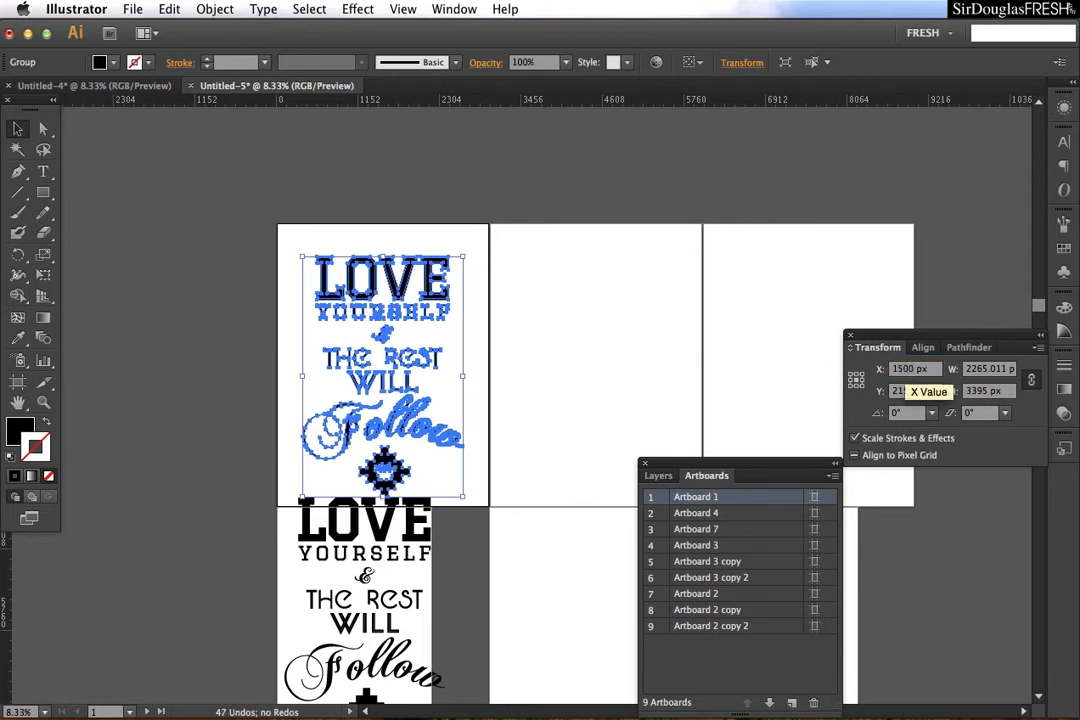
Step: Scale the Artboard 1 lettering proportionally to a height of 3998 px and set its Y position to 2000 px
{"action": "double_click", "coordinate": [985, 370]}
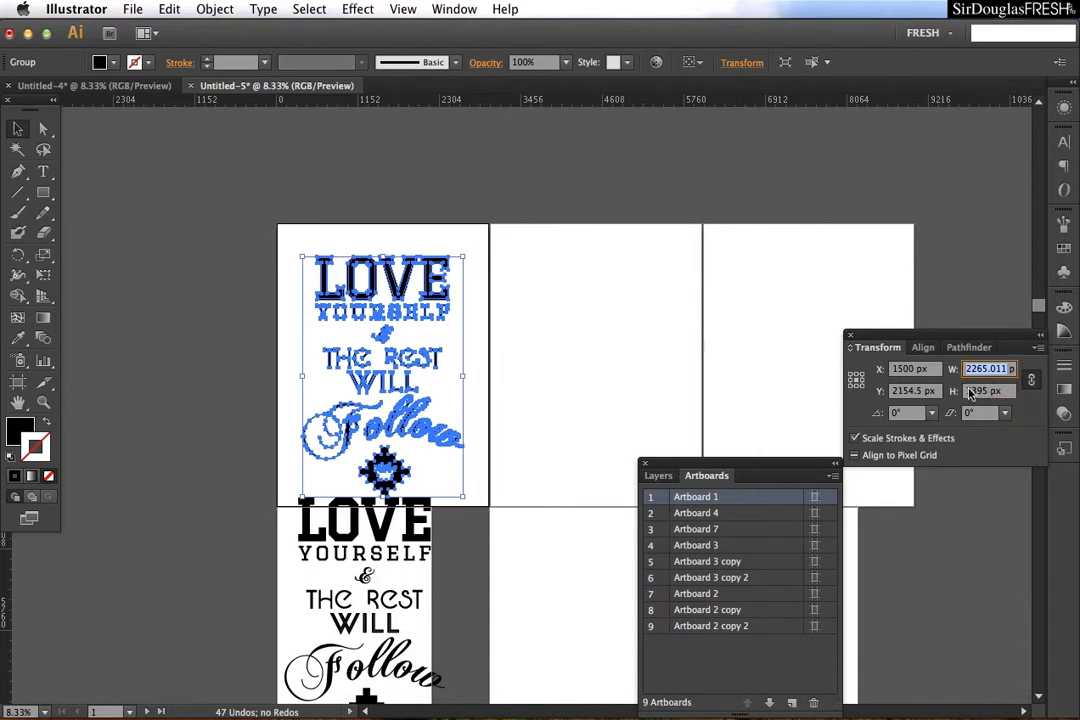
{"action": "left_click", "coordinate": [974, 393]}
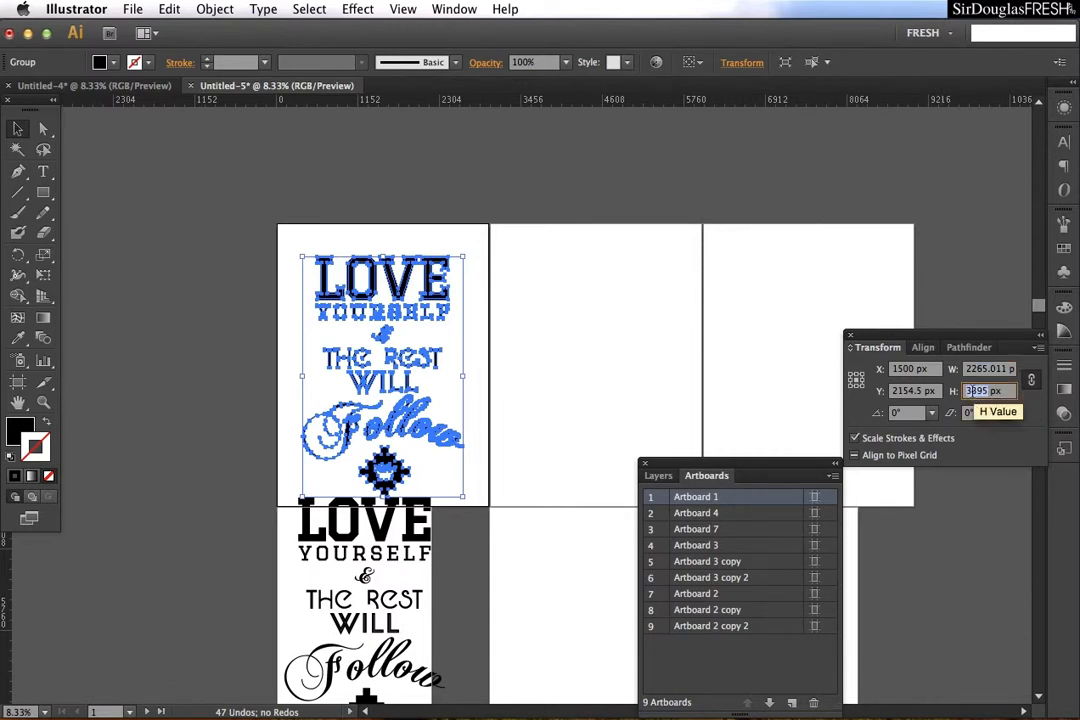
{"action": "key", "text": "Return"}
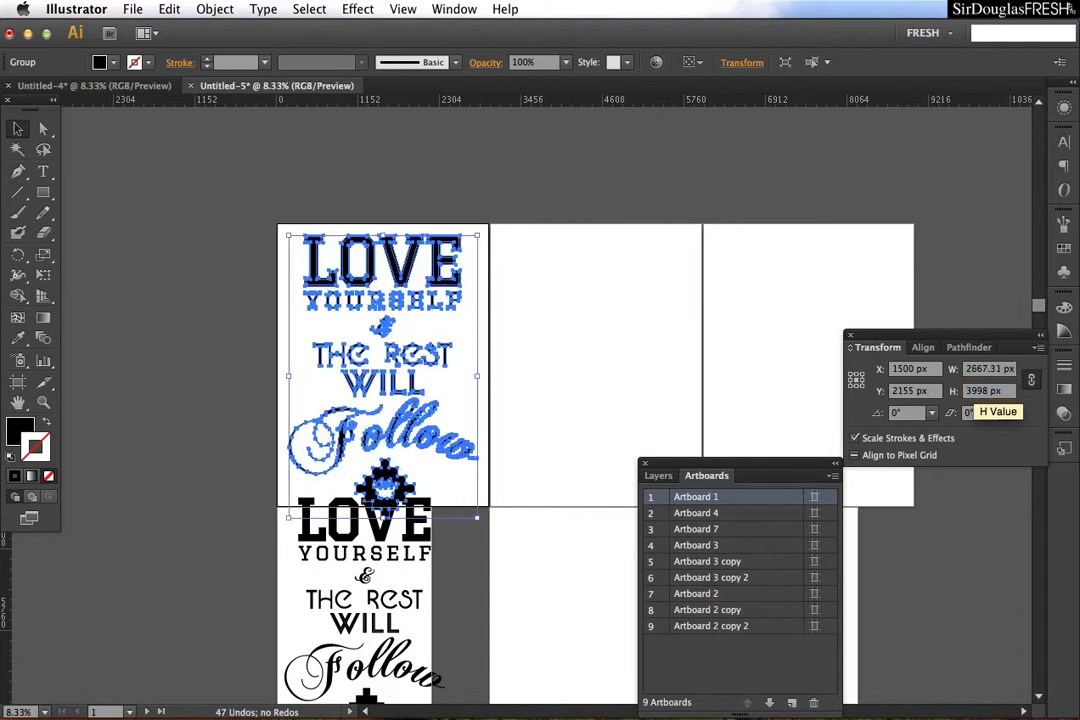
{"action": "double_click", "coordinate": [903, 396]}
{"action": "type", "text": "2"}
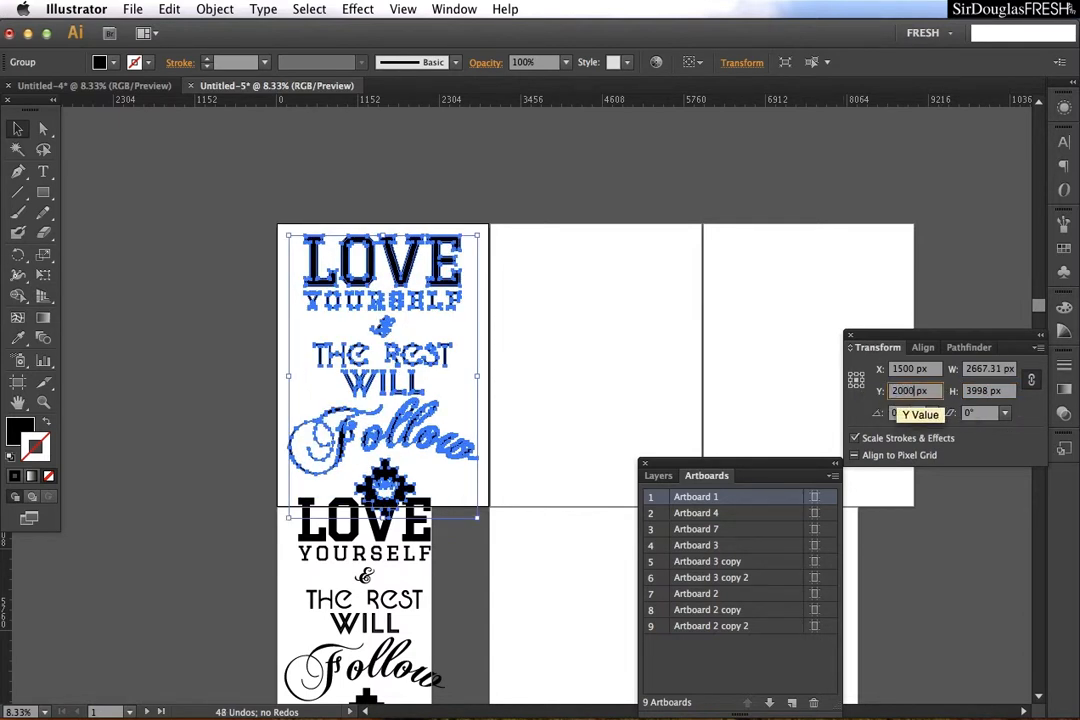
{"action": "key", "text": "Return"}
Step: Move the lettering on Artboard 3 to about X 1171 px, Y 1640 px, and deselect it
{"action": "scroll", "coordinate": [486, 490], "scroll_direction": "down", "scroll_amount": 1}
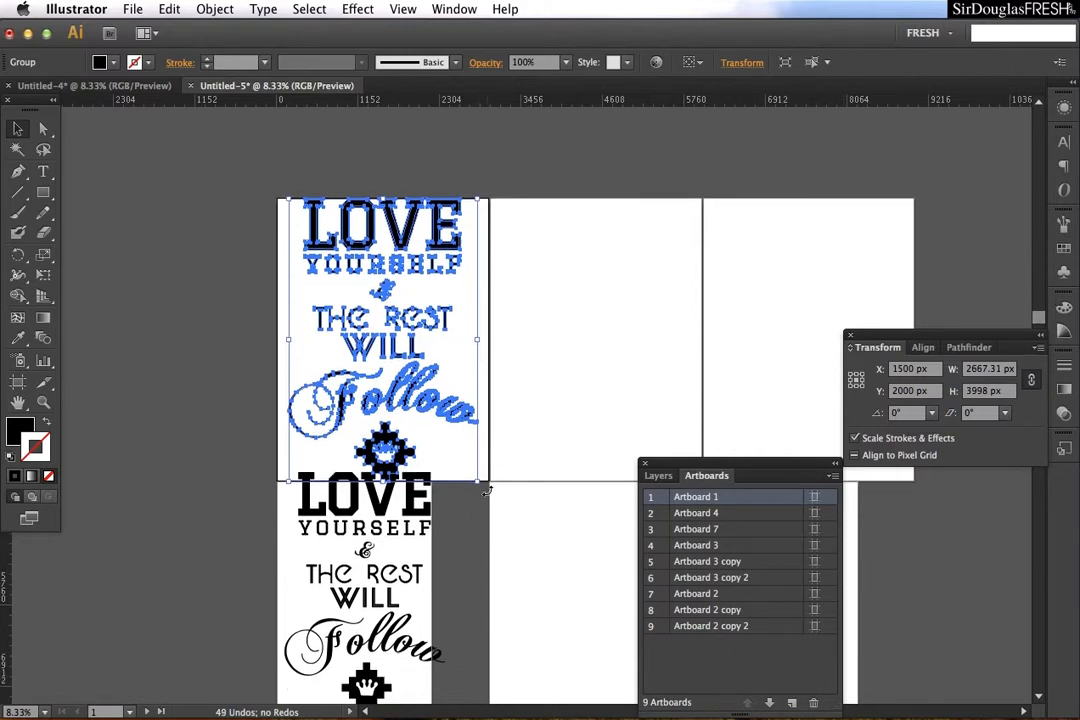
{"action": "scroll", "coordinate": [480, 500], "scroll_direction": "down", "scroll_amount": 1}
{"action": "left_click", "coordinate": [415, 500]}
{"action": "scroll", "coordinate": [413, 518], "scroll_direction": "down", "scroll_amount": 10}
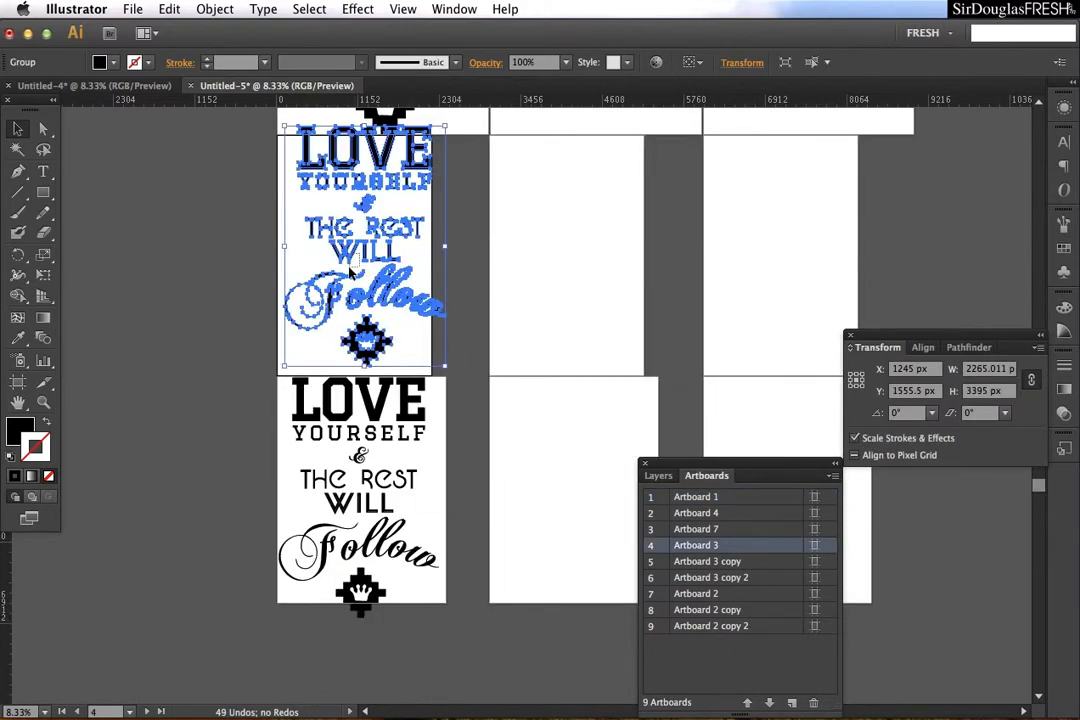
{"action": "left_click_drag", "start_coordinate": [350, 272], "coordinate": [440, 275]}
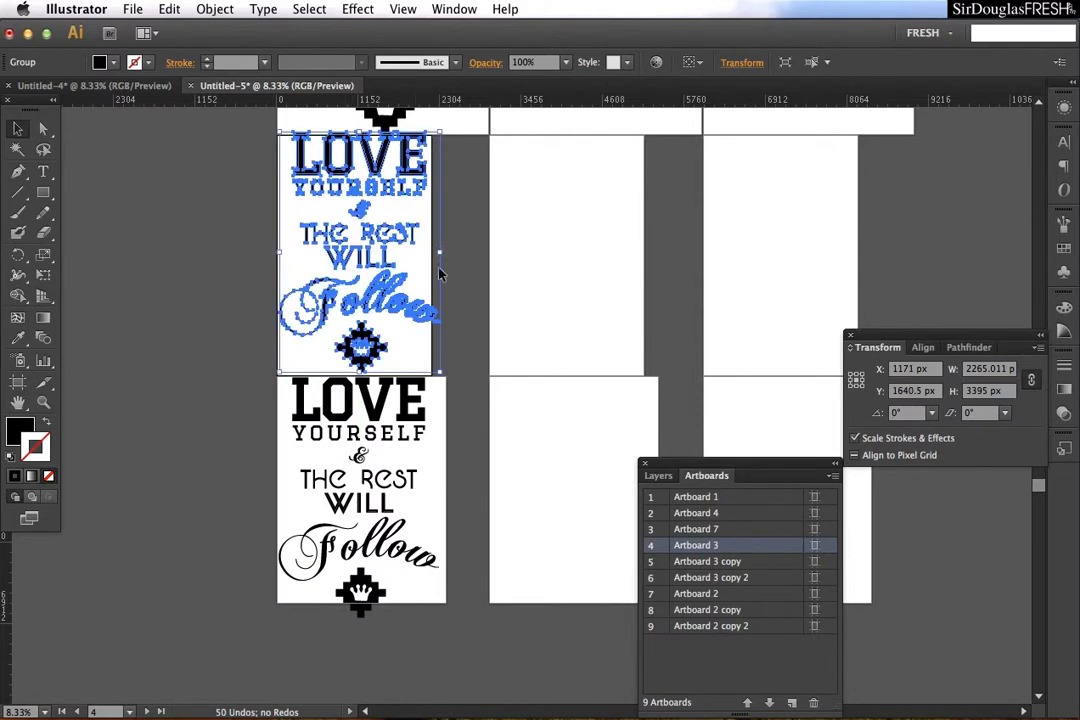
{"action": "scroll", "coordinate": [440, 273], "scroll_direction": "up", "scroll_amount": 8}
{"action": "scroll", "coordinate": [432, 373], "scroll_direction": "down", "scroll_amount": 4}
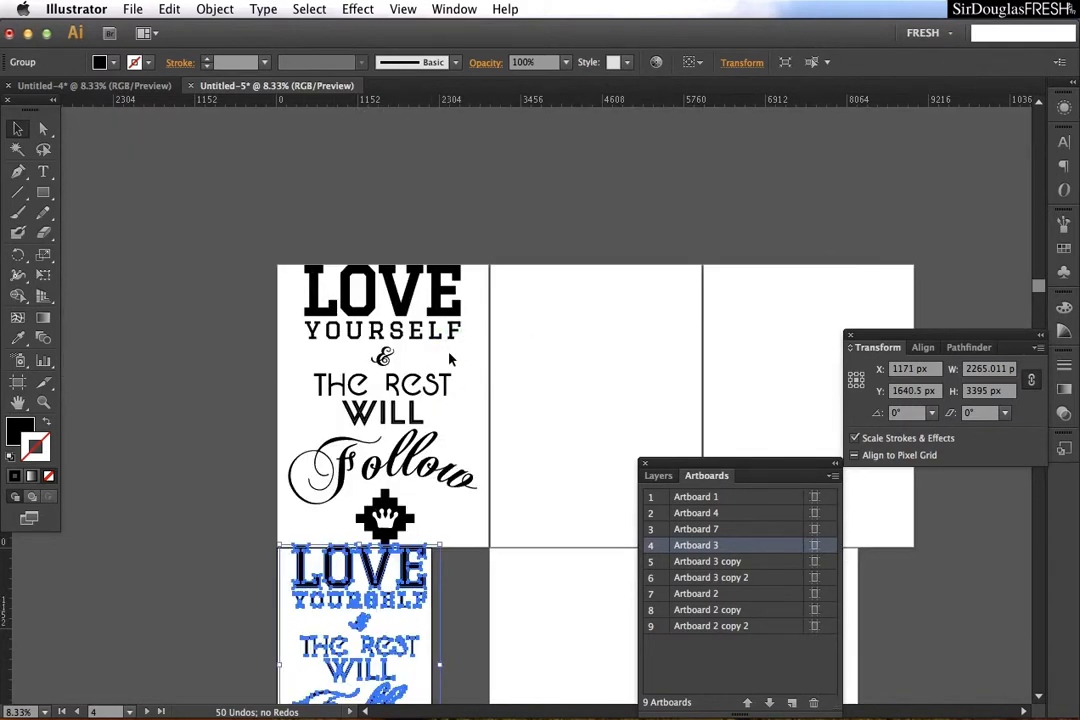
{"action": "left_click", "coordinate": [450, 358]}
{"action": "left_click", "coordinate": [132, 9]}
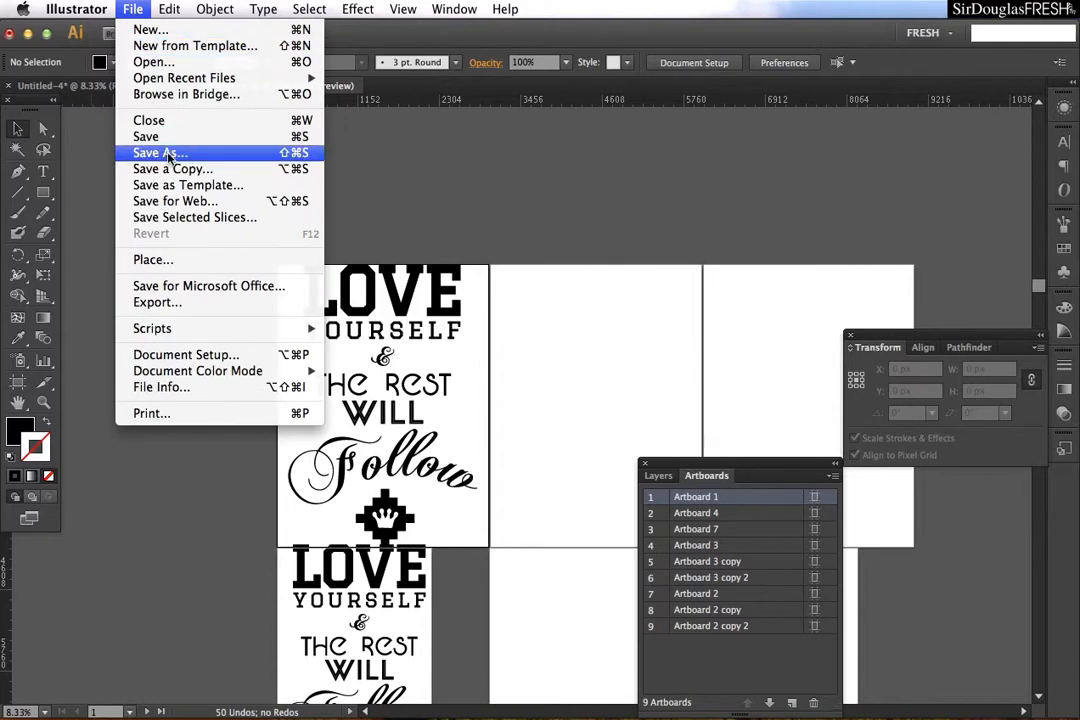
{"action": "left_click", "coordinate": [466, 411]}
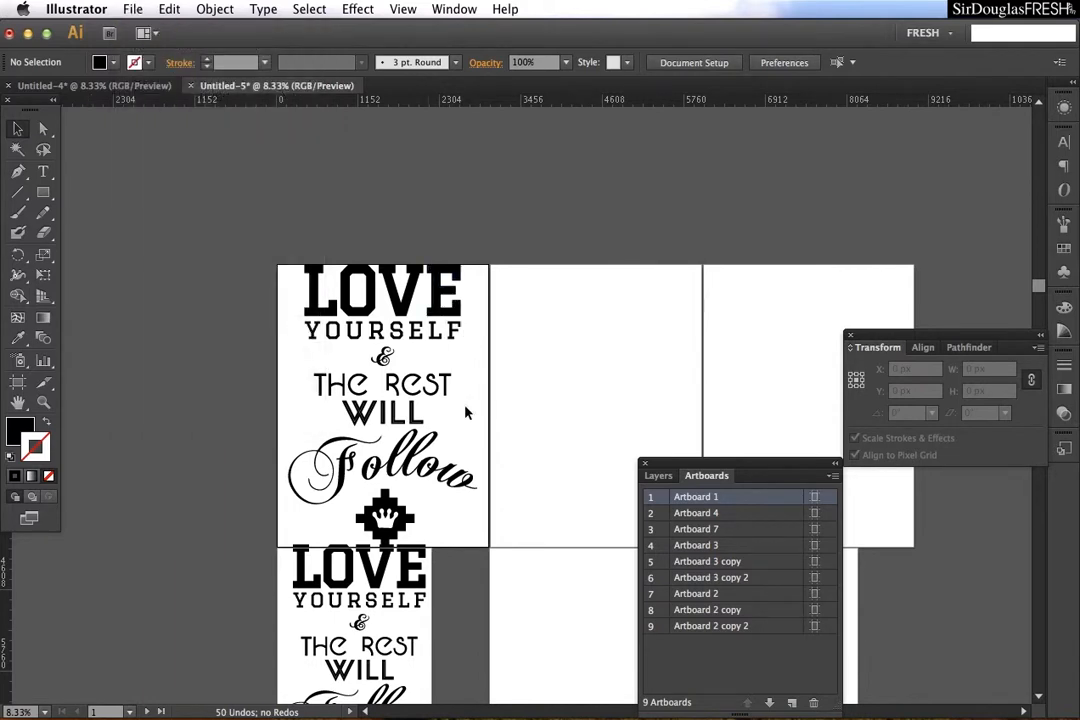